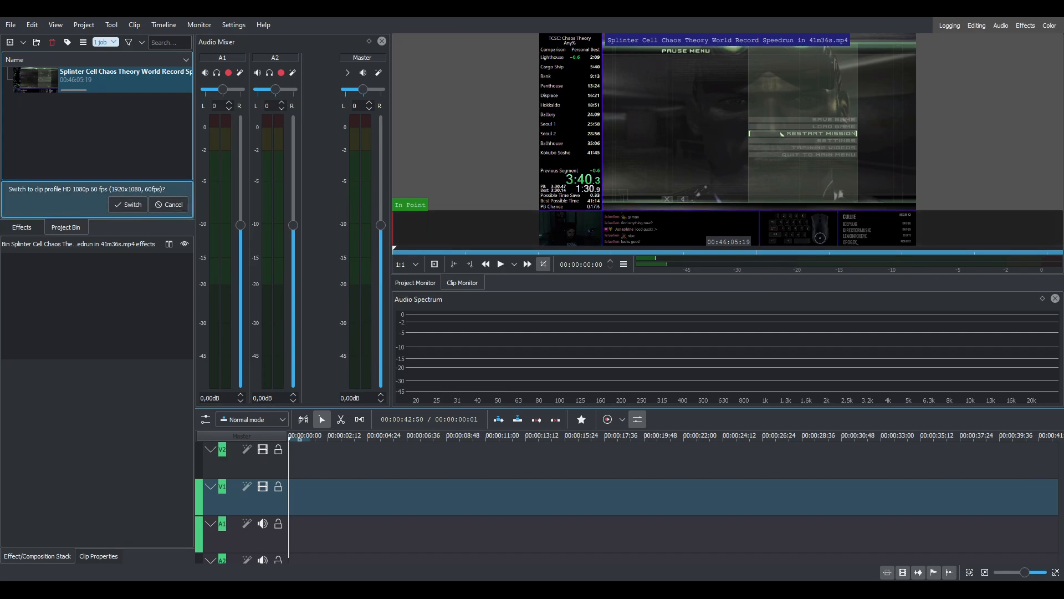
Step: Switch the project to the HD 1080p 60 fps clip profile and place the speedrun clip at the start of track V2
click(113, 138)
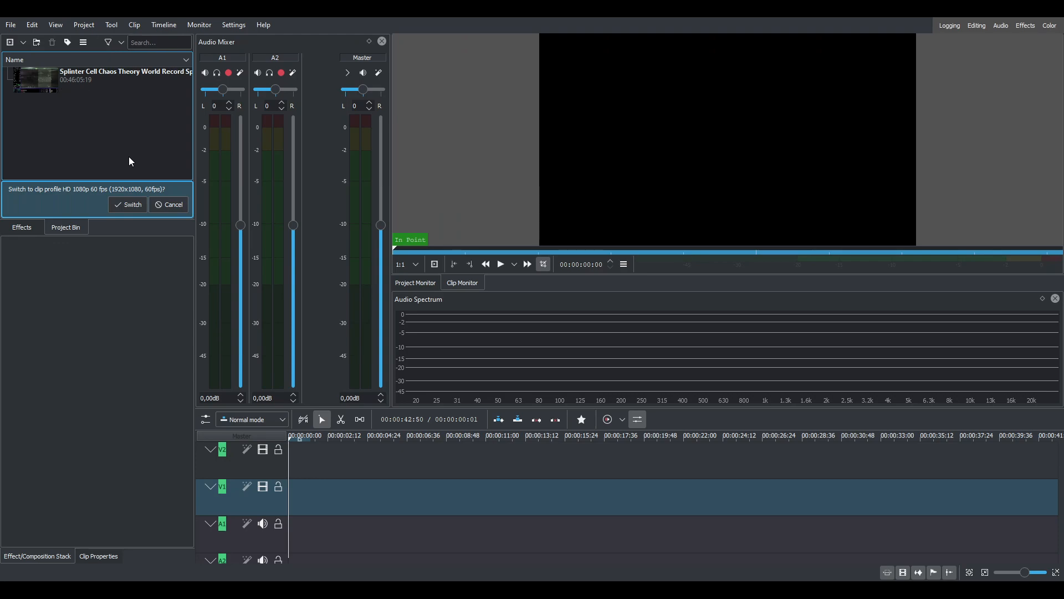
click(123, 207)
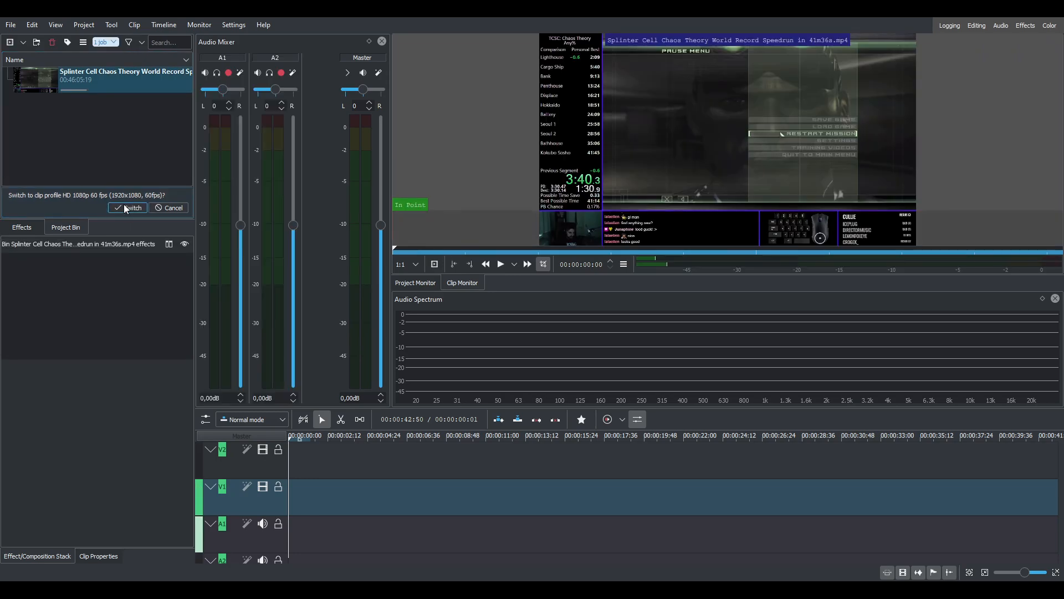
drag(114, 84, 315, 458)
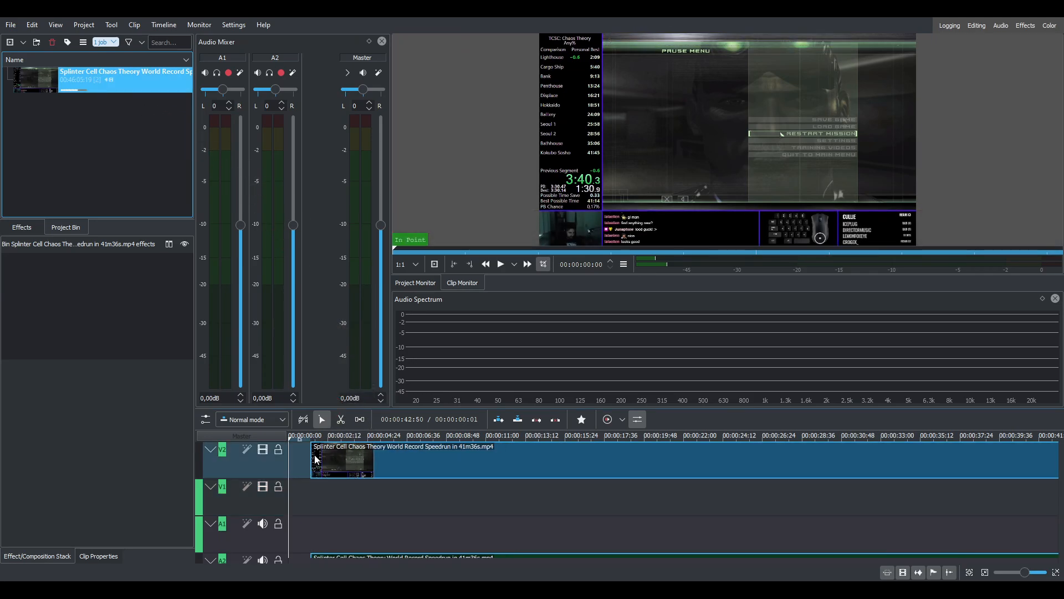
drag(420, 464, 354, 470)
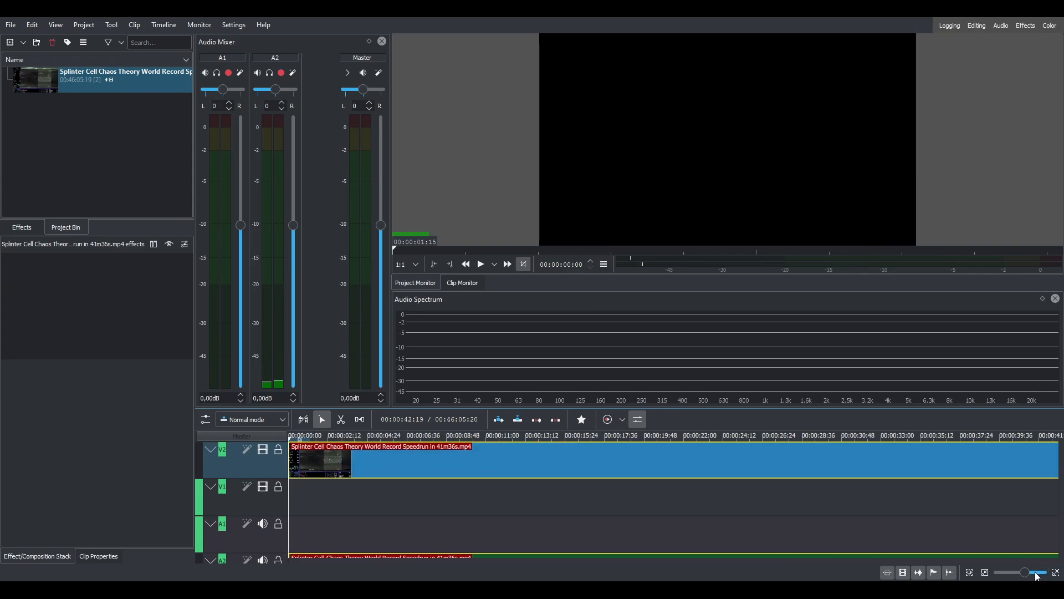
Step: Zoom out the timeline and skim the first minutes of the speedrun clip at several points
drag(1024, 574, 1017, 576)
click(520, 500)
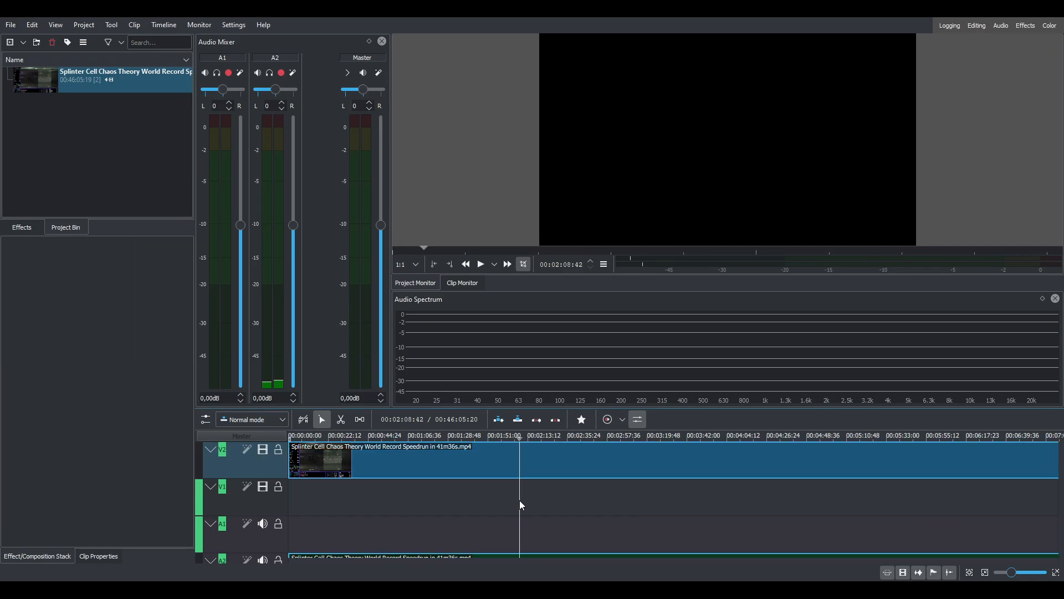
click(434, 499)
click(617, 502)
click(733, 500)
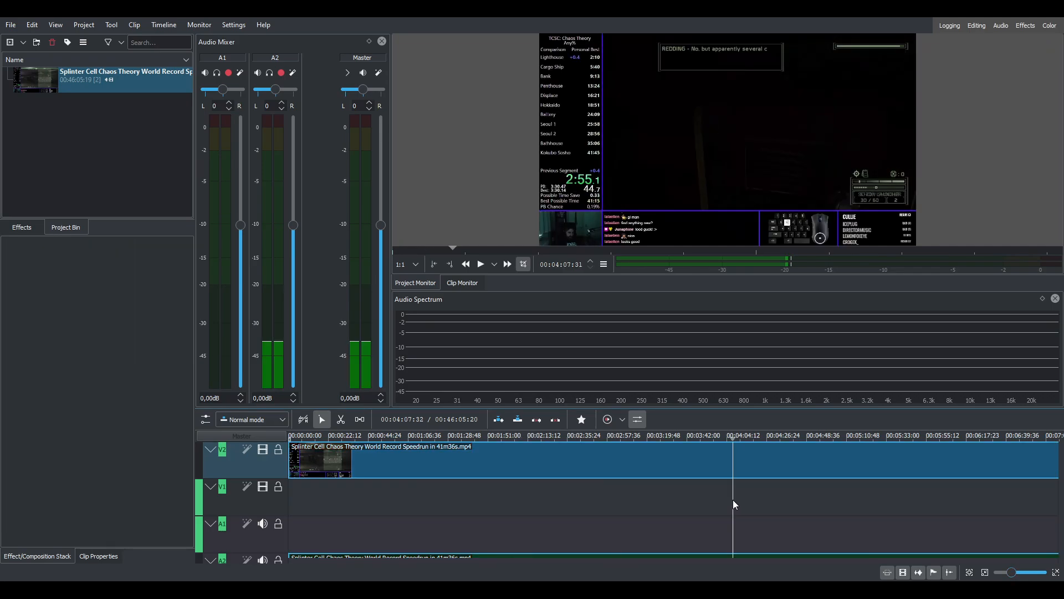
click(828, 491)
click(908, 490)
click(699, 494)
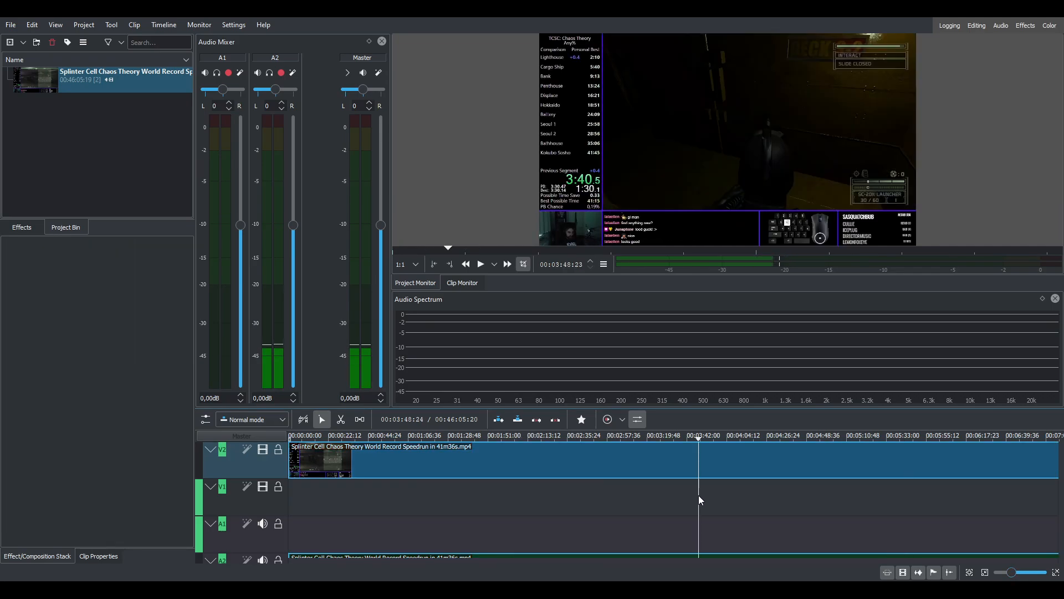
click(519, 498)
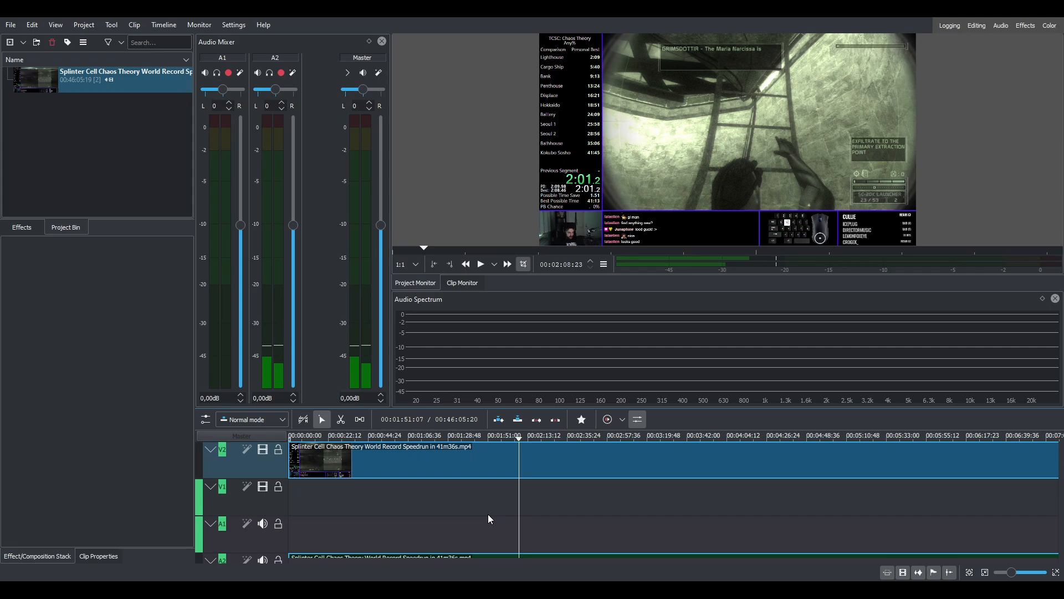
Step: Set the in point at 00:00:07:10, where the run timer still reads 0.0 before the speedrun begins
click(445, 511)
click(412, 508)
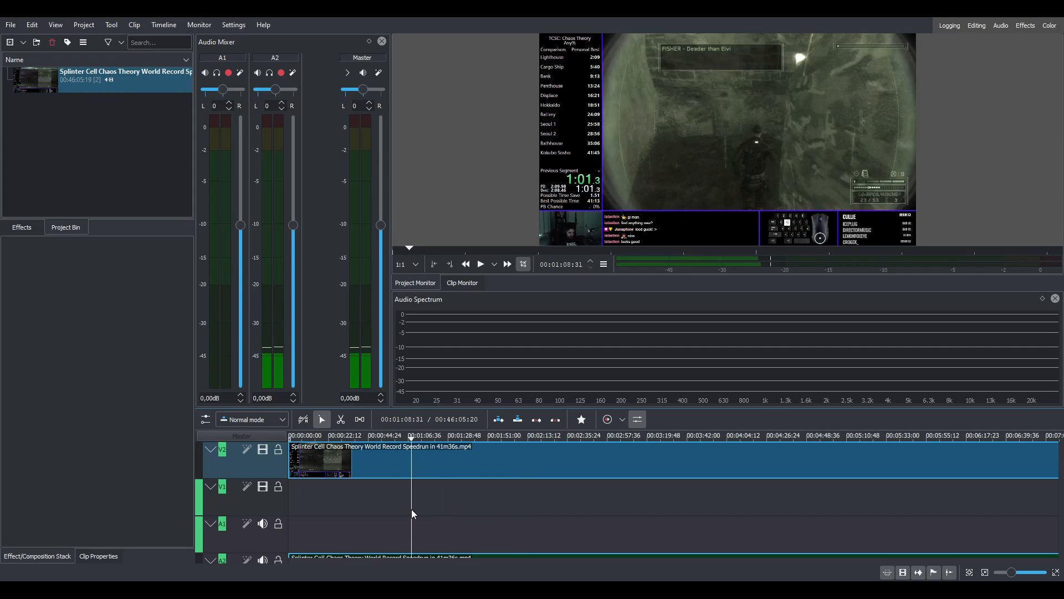
click(378, 506)
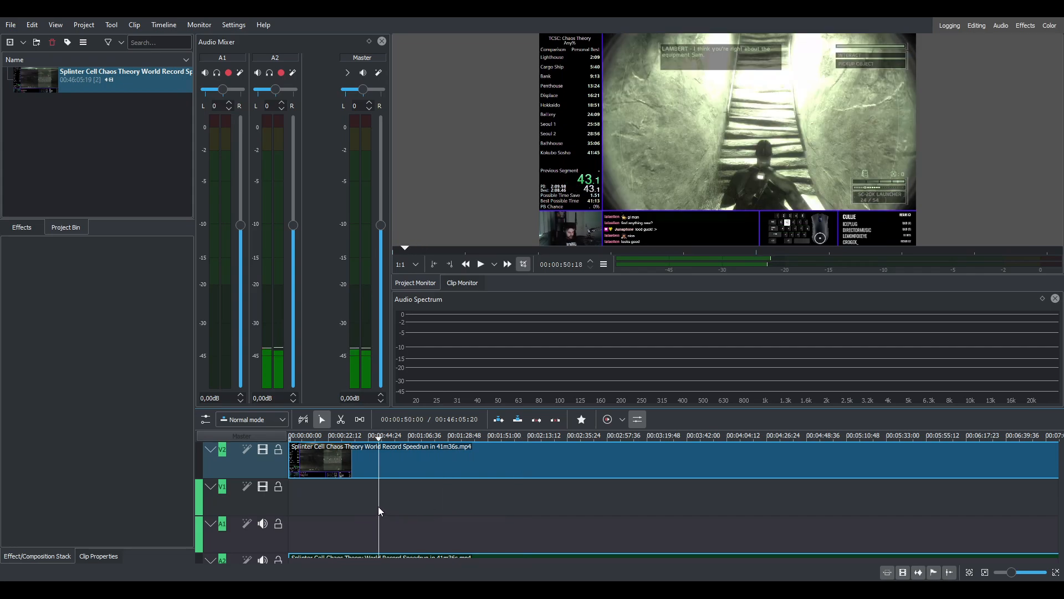
click(347, 503)
click(327, 502)
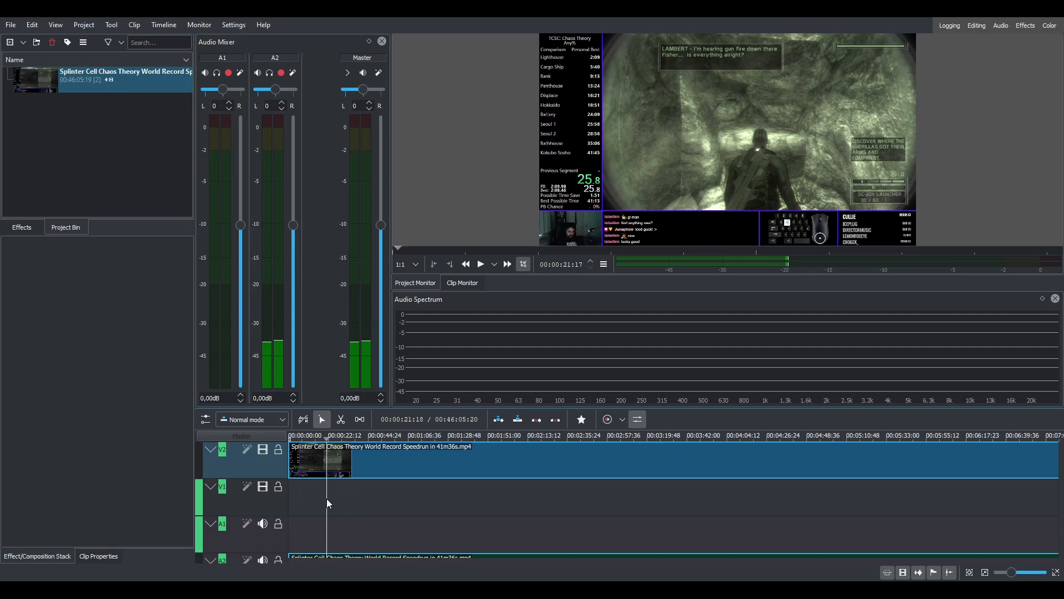
click(312, 501)
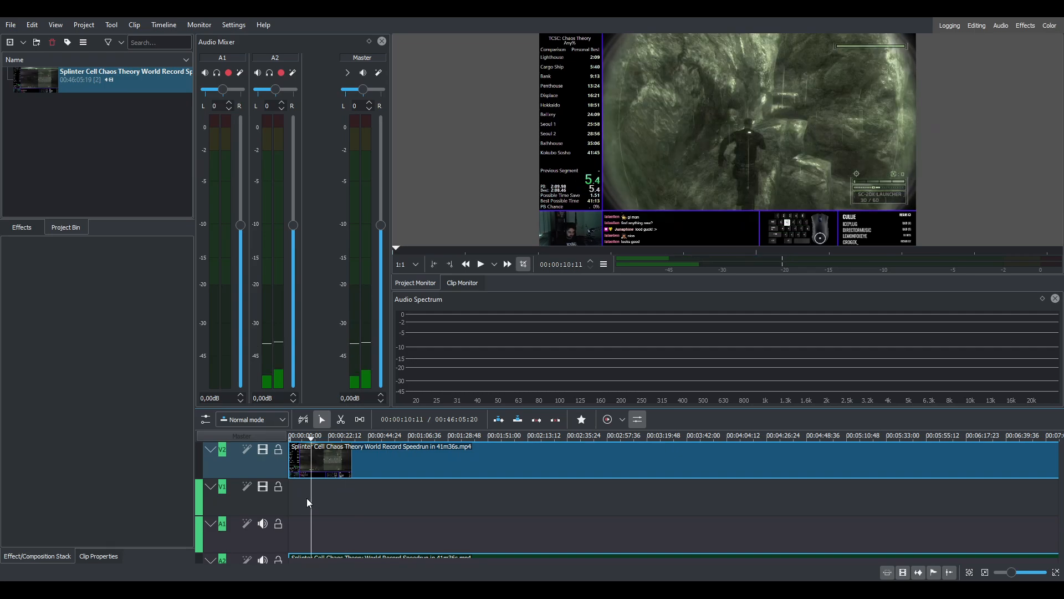
click(304, 499)
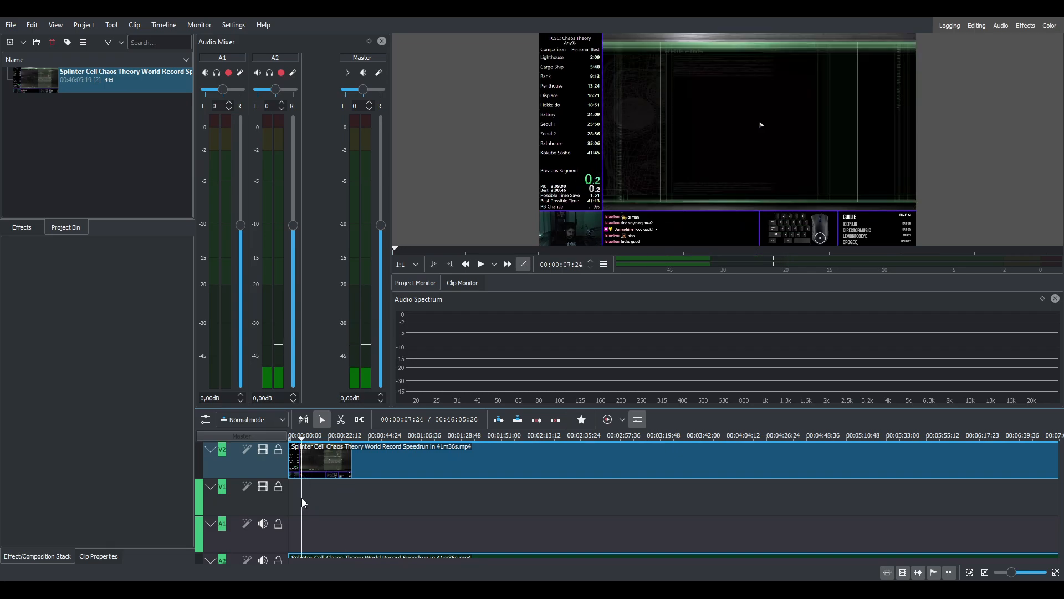
click(301, 498)
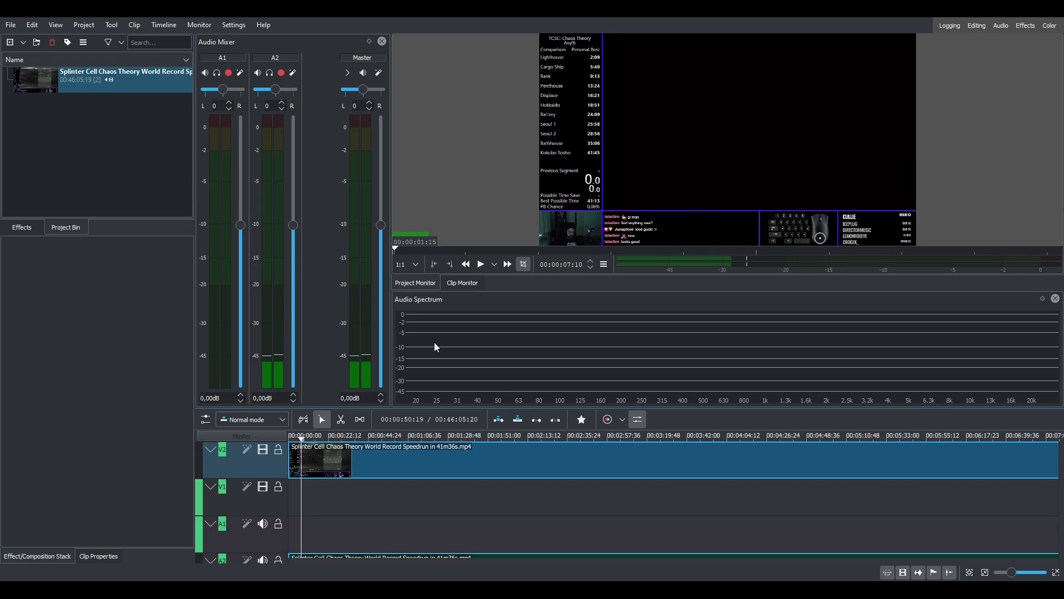
key(i)
Step: Locate the end of the speedrun and place the playhead just past it, at 00:41:52:02
scroll(779, 507, right, 6)
scroll(781, 513, right, 10)
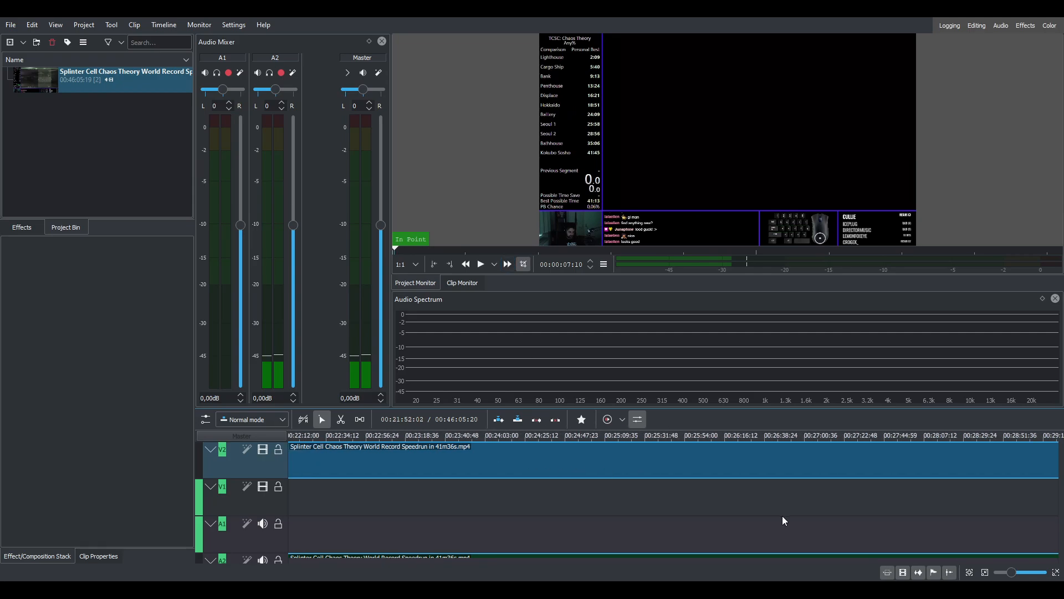
click(782, 516)
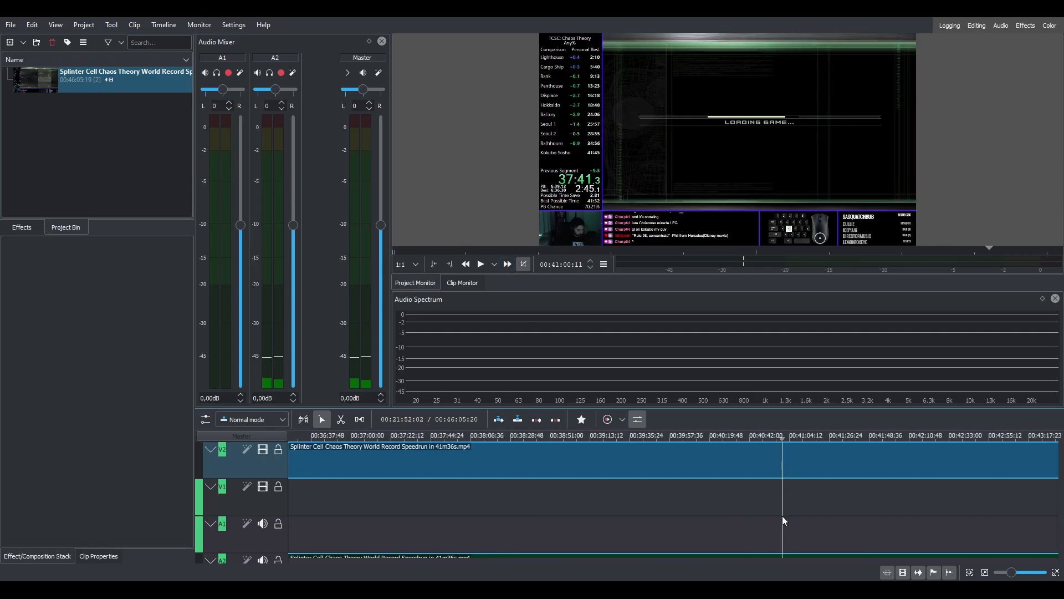
scroll(783, 516, right, 1)
click(751, 516)
scroll(749, 515, left, 3)
click(749, 515)
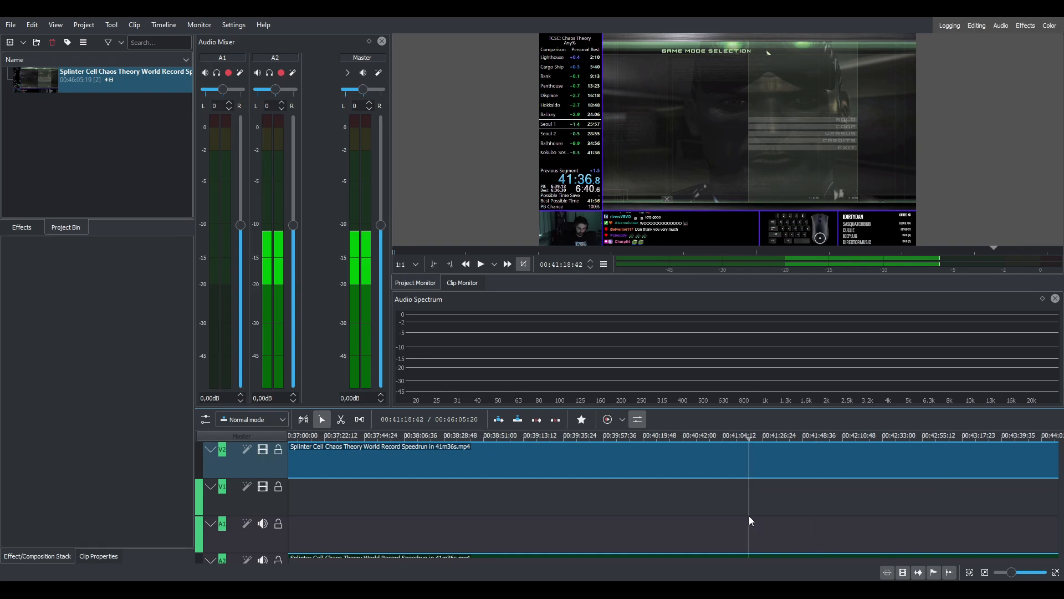
click(786, 508)
click(814, 503)
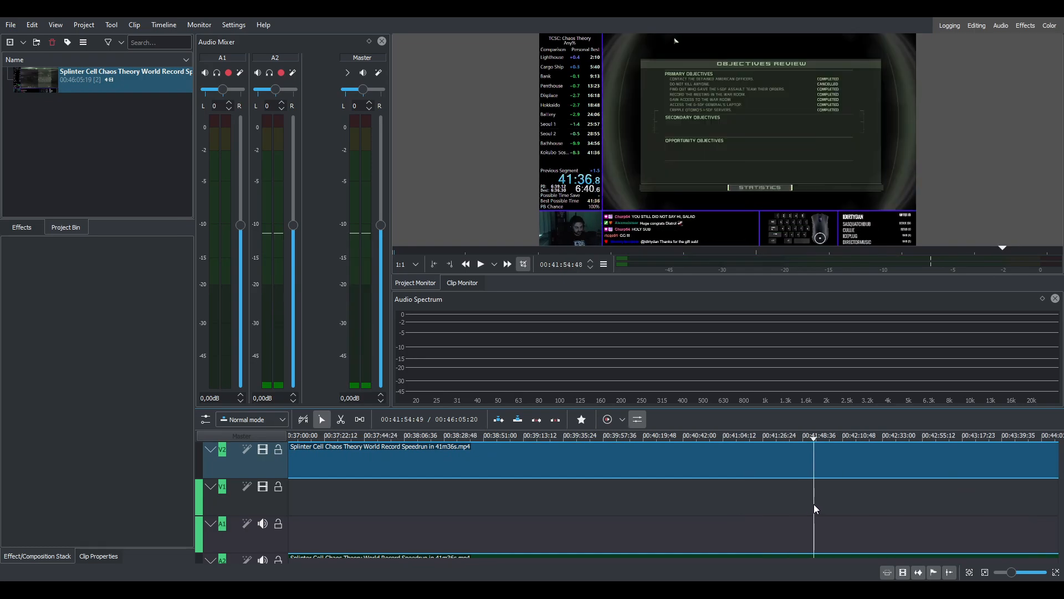
click(787, 499)
click(805, 498)
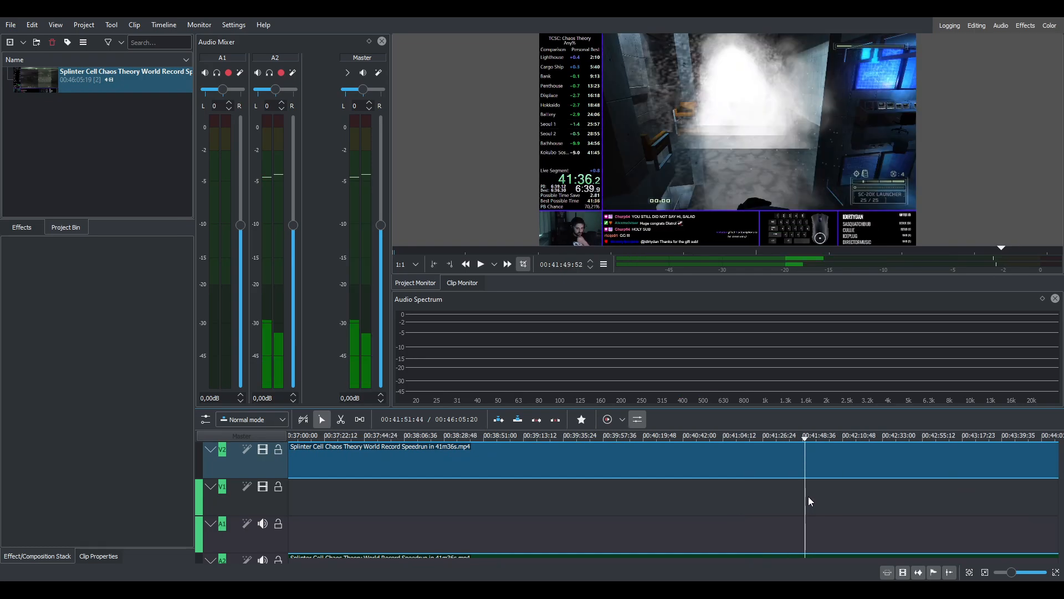
click(809, 495)
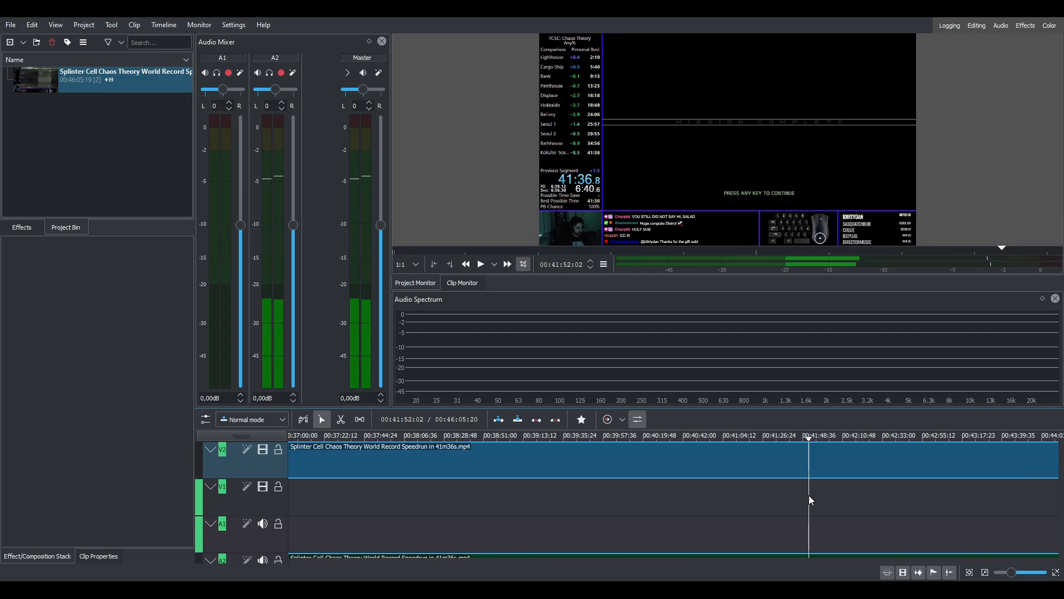
Step: Step back frame by frame to the run's finish and set the out point at 00:41:50:31
key(Left)
key(Left)
key(Left)
key(Left)
key(Left)
key(Left)
key(Left)
key(Left)
key(Left)
key(Left)
key(Left)
key(Left)
key(Left)
key(Left)
key(Left)
key(Left)
key(Left)
key(Left)
key(Left)
key(Left)
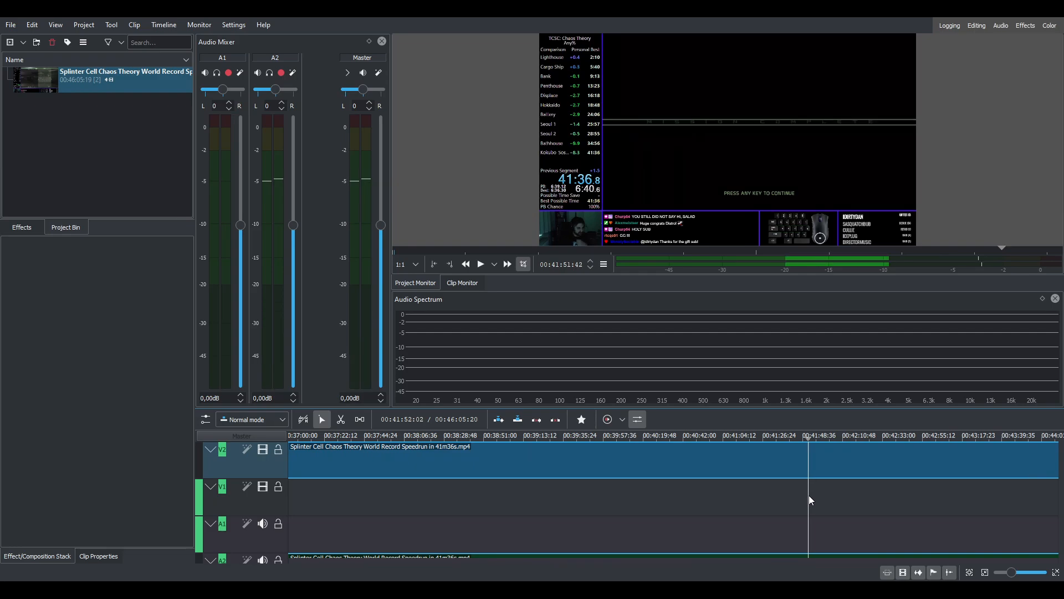
key(Left)
key(Left)
key(Left)
key(Left)
key(Left)
key(Left)
key(Left)
key(Left)
key(Left)
key(Left)
key(Left)
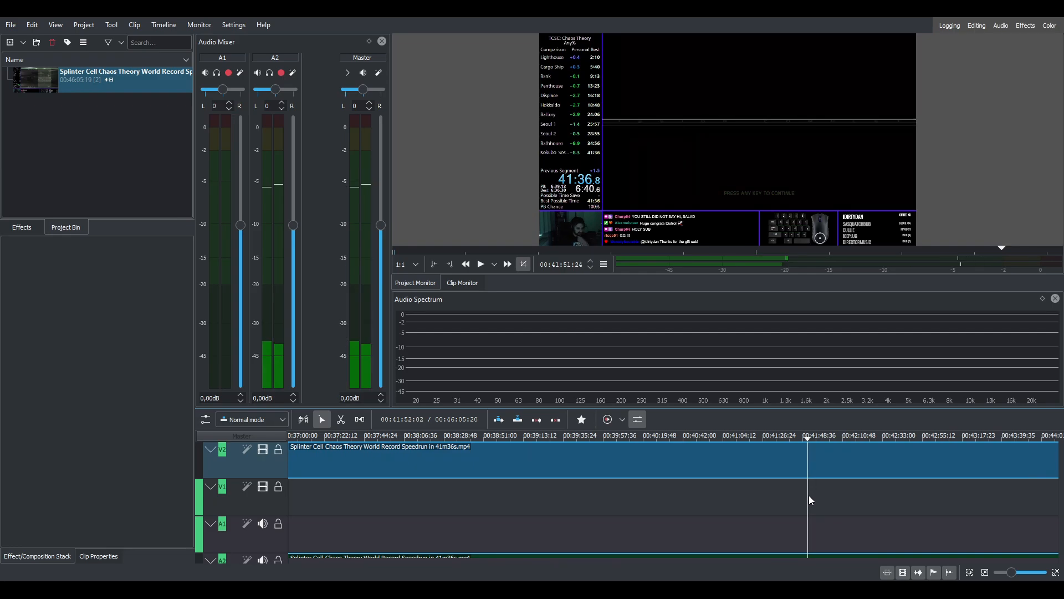
key(Left)
key(Left)
key(Left)
key(Left)
key(Left)
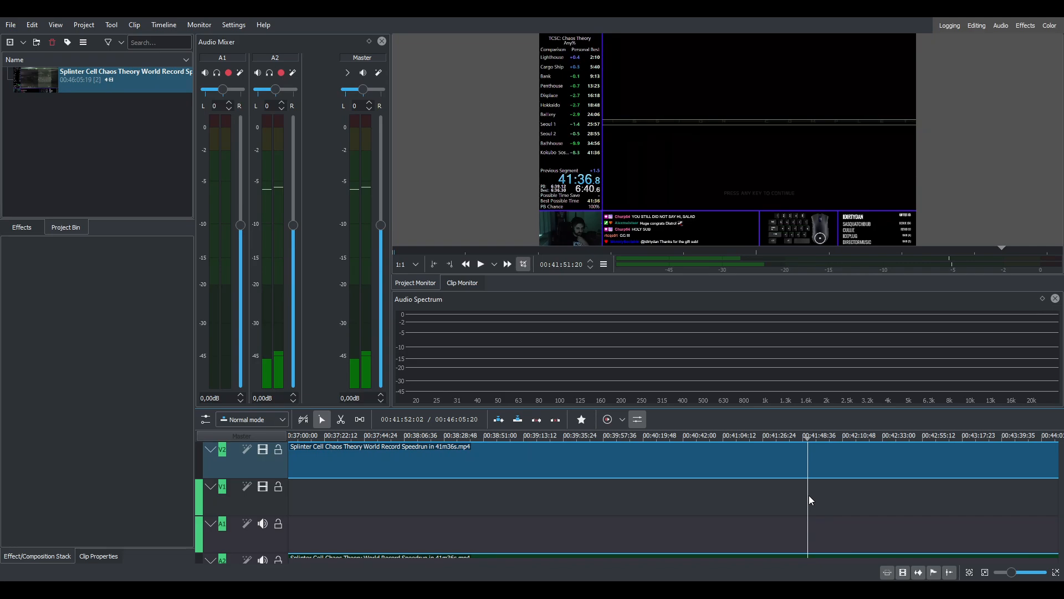
key(Left)
key(Left)
key(Left)
key(Left)
key(Left)
key(Left)
key(Left)
key(Left)
key(Left)
key(Left)
key(Left)
key(Left)
key(Left)
key(Left)
key(Left)
key(Left)
key(Left)
key(Left)
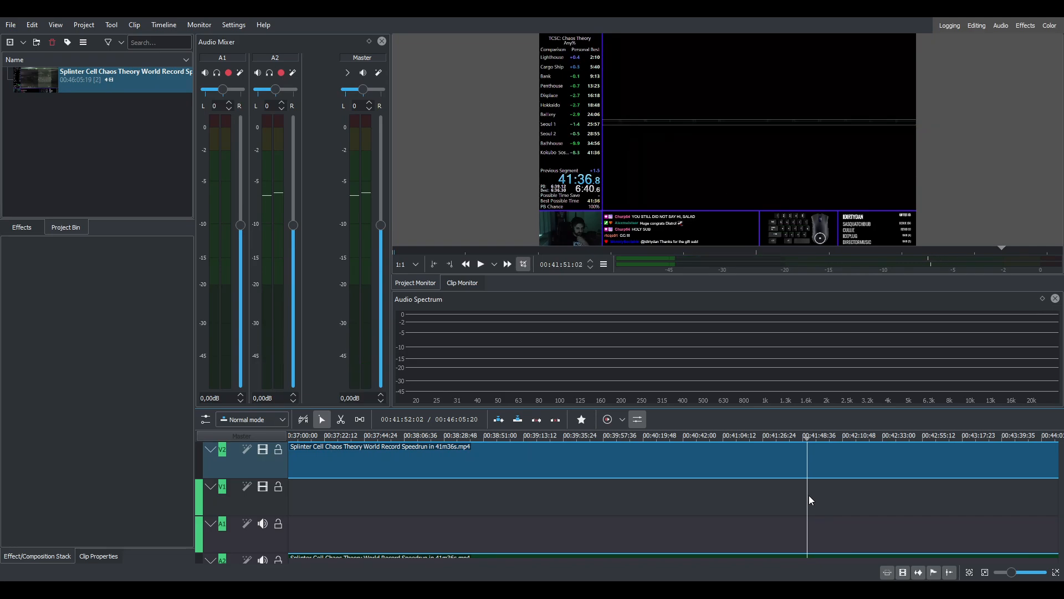
key(Left)
key(Left)
key(Left)
key(Left)
key(Left)
key(Left)
key(Left)
key(Left)
key(Left)
key(Left)
key(Left)
key(Left)
key(Left)
key(Left)
key(Left)
key(Left)
key(Left)
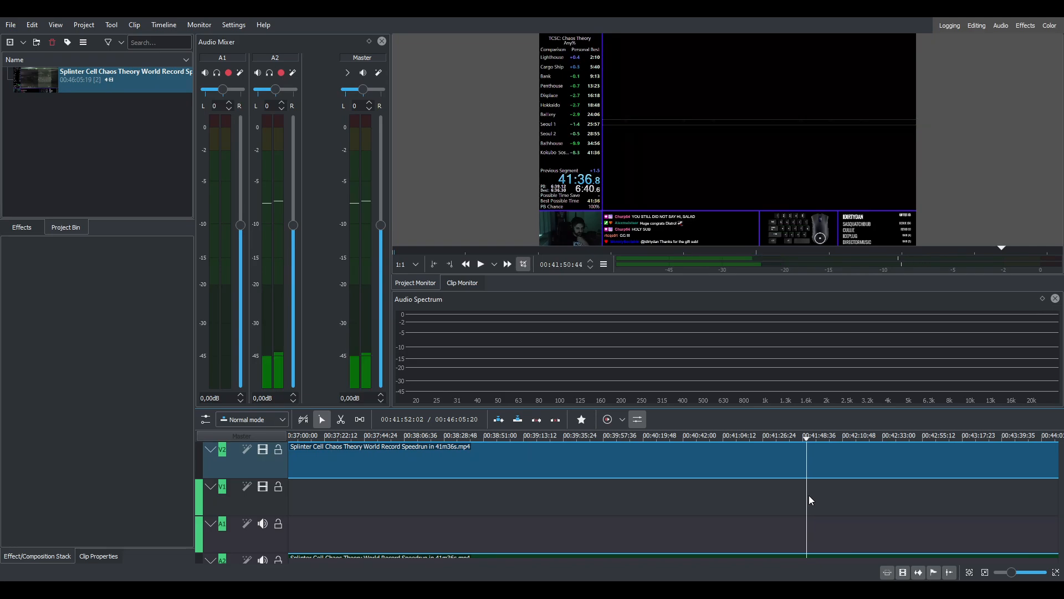
key(Left)
key(Left)
key(Left)
key(Left)
key(Left)
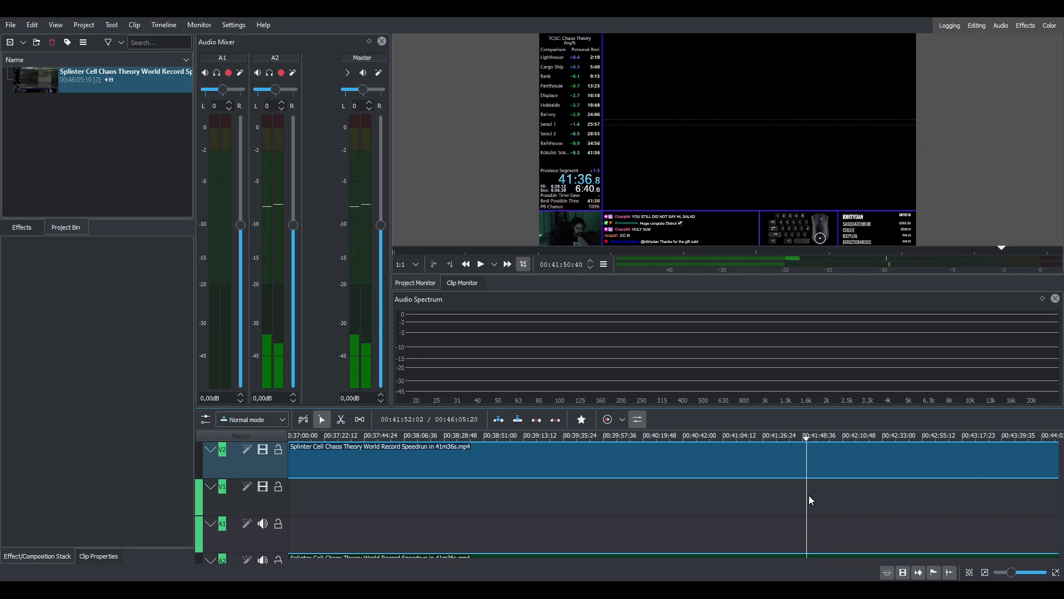
key(Left)
key(Left)
key(Left)
key(Left)
key(Left)
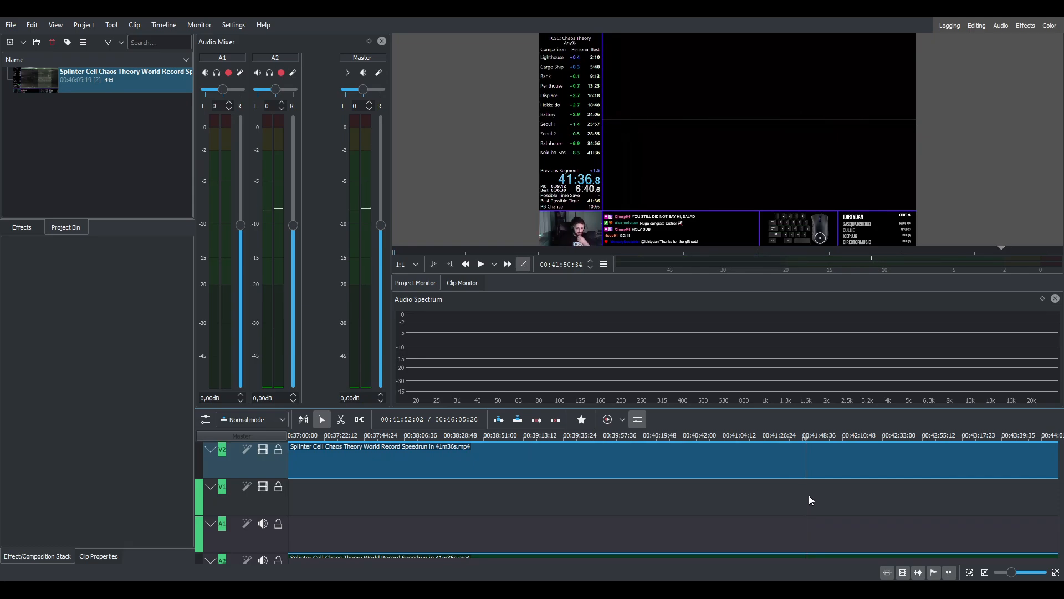
key(Left)
key(Left)
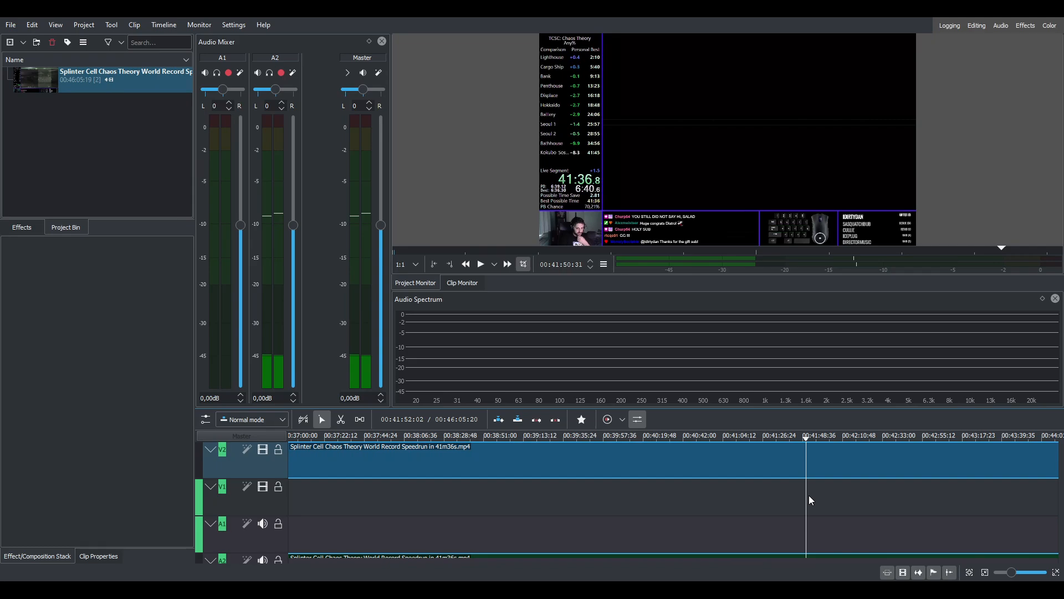
key(o)
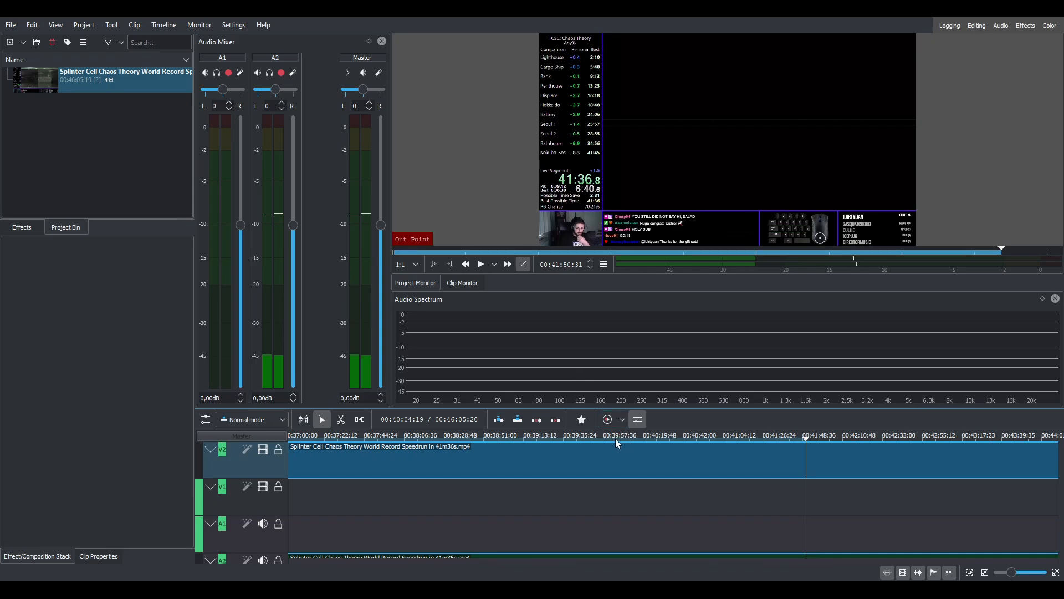
Step: Return to the early part of the timeline and place the playhead at 00:01:57:54 in the first level
scroll(469, 440, up, 3)
scroll(469, 441, up, 6)
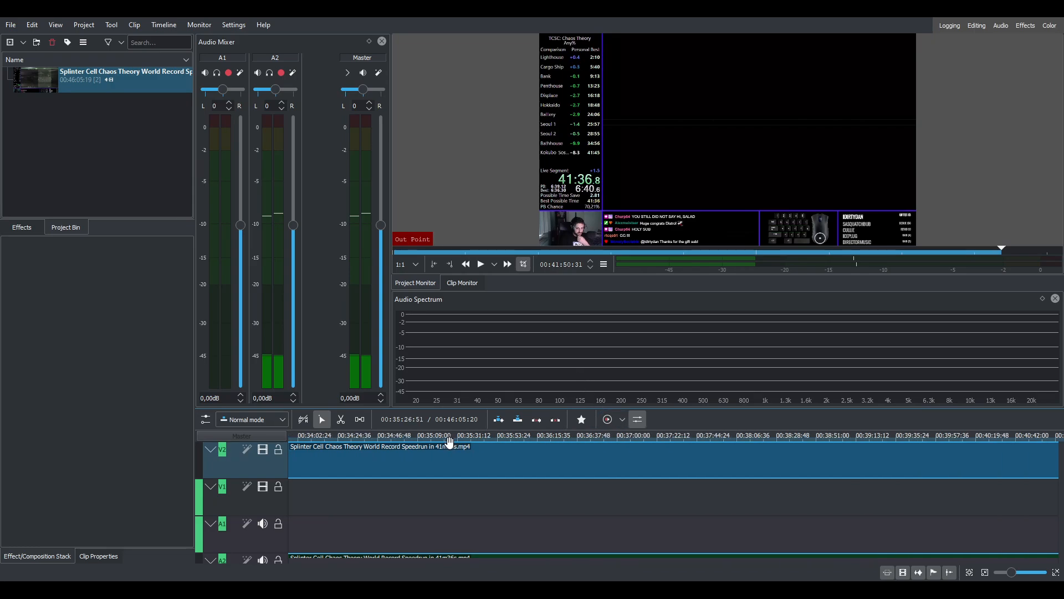
scroll(594, 436, up, 10)
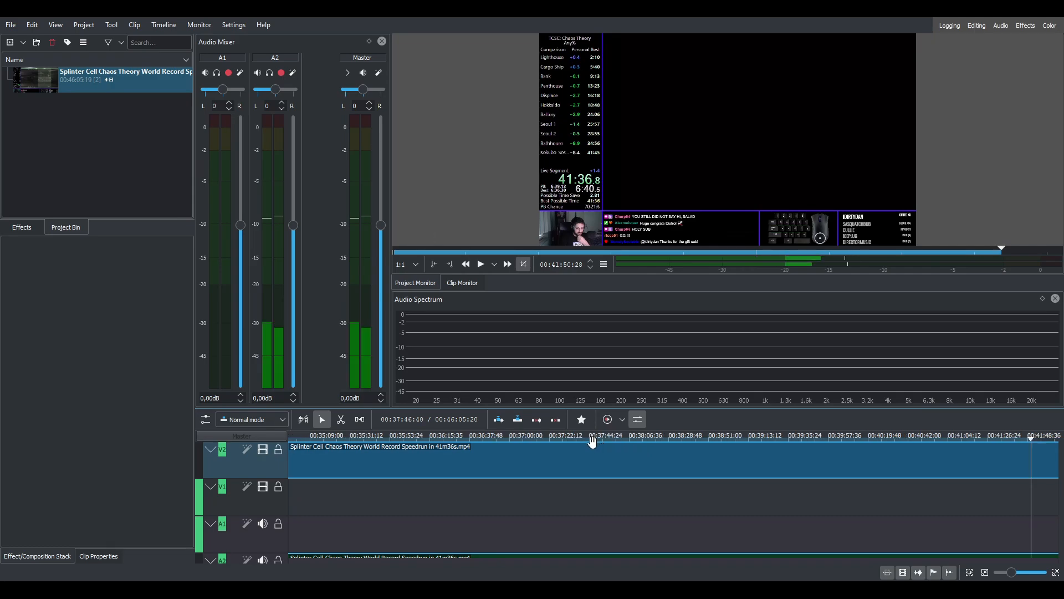
scroll(522, 473, up, 20)
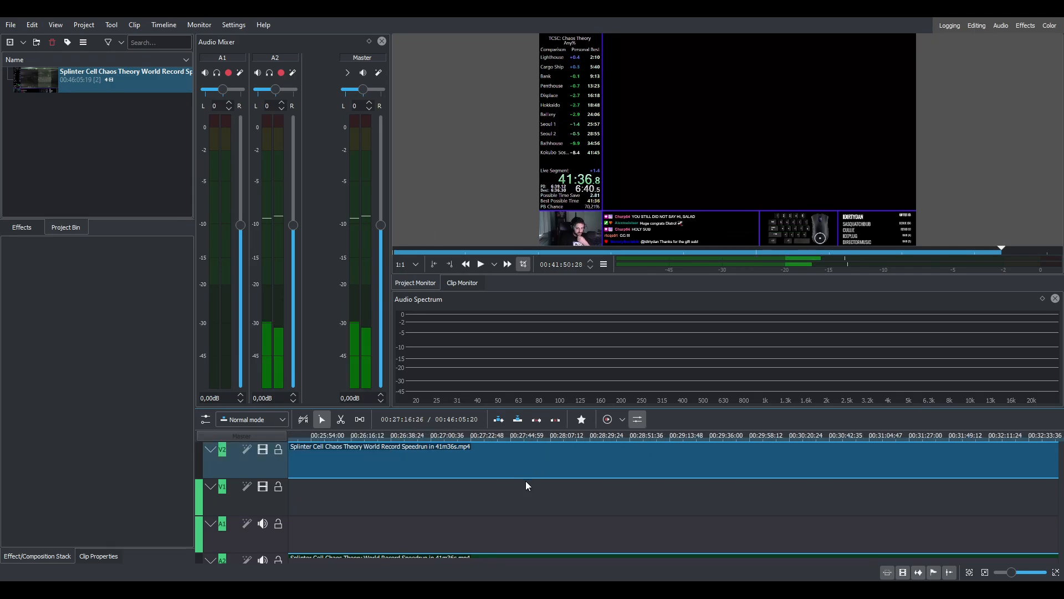
scroll(536, 493, up, 3)
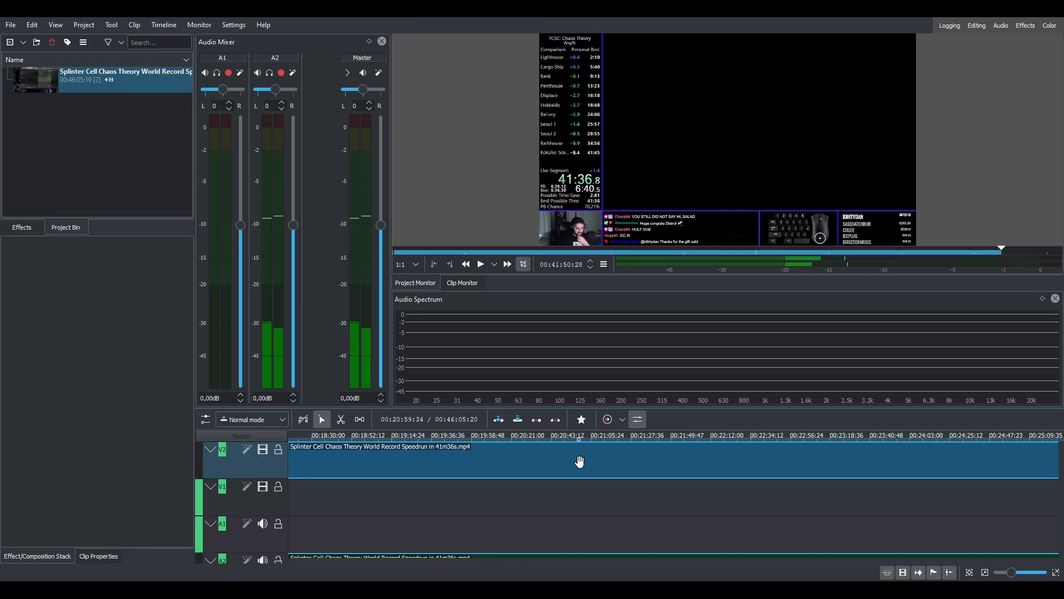
scroll(560, 497, up, 10)
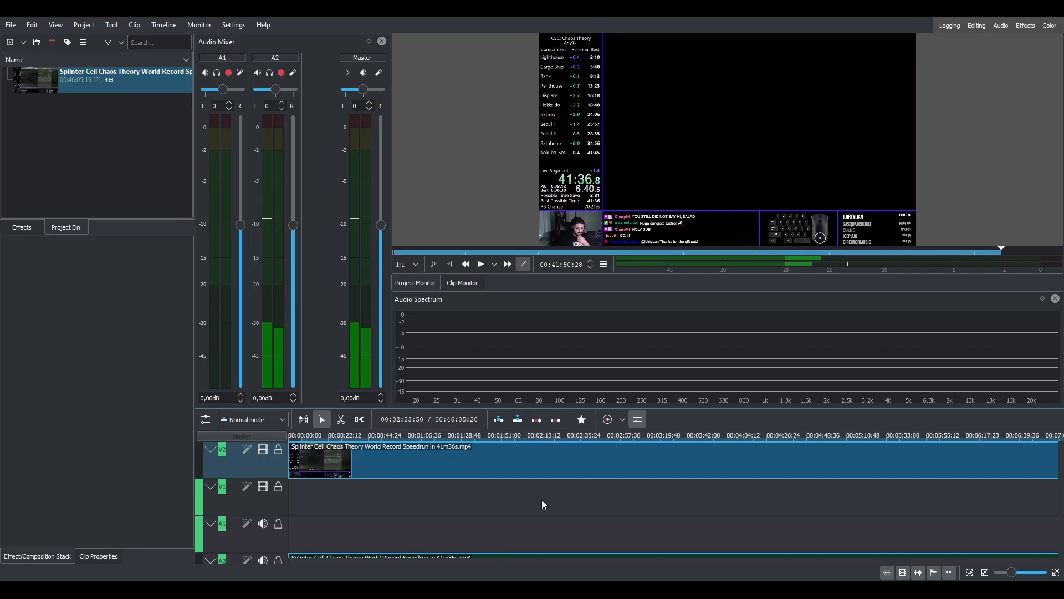
click(500, 513)
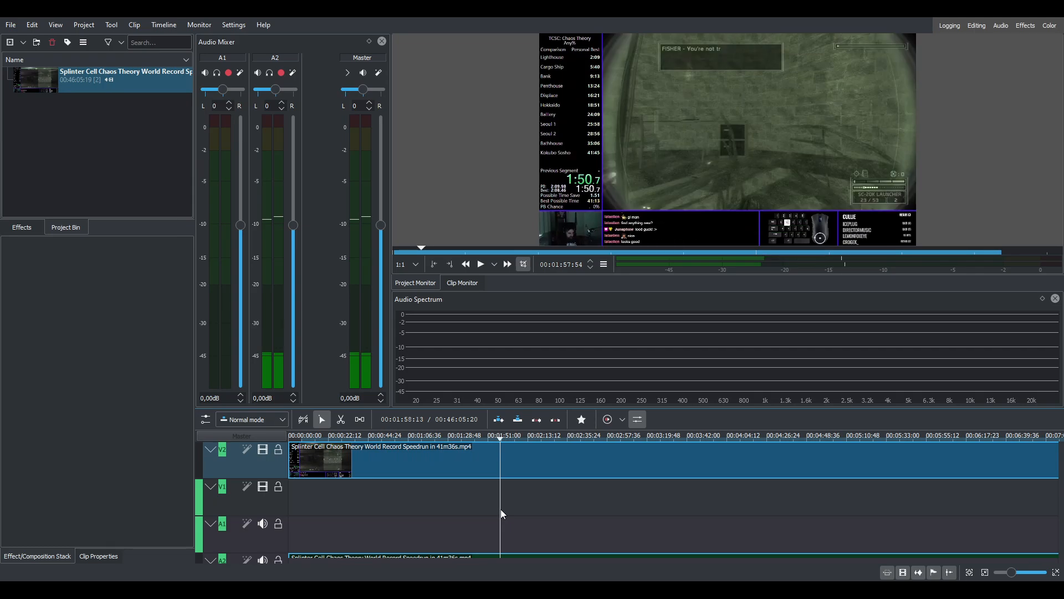
Step: Locate the loading screen after the Lighthouse level and place the playhead on it at 00:02:17:57
scroll(500, 508, down, 1)
drag(444, 500, 457, 500)
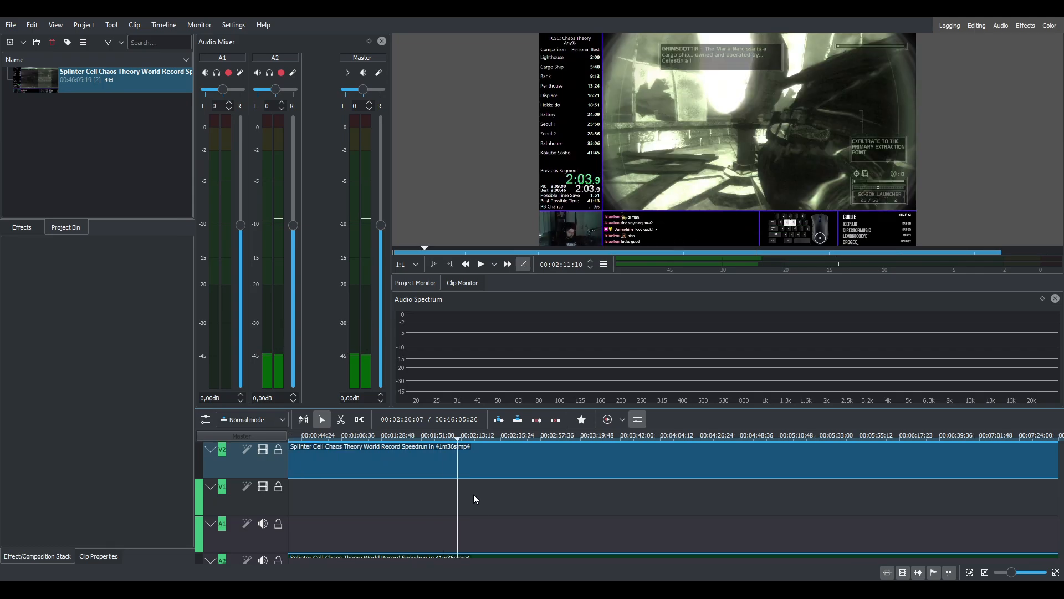
click(461, 490)
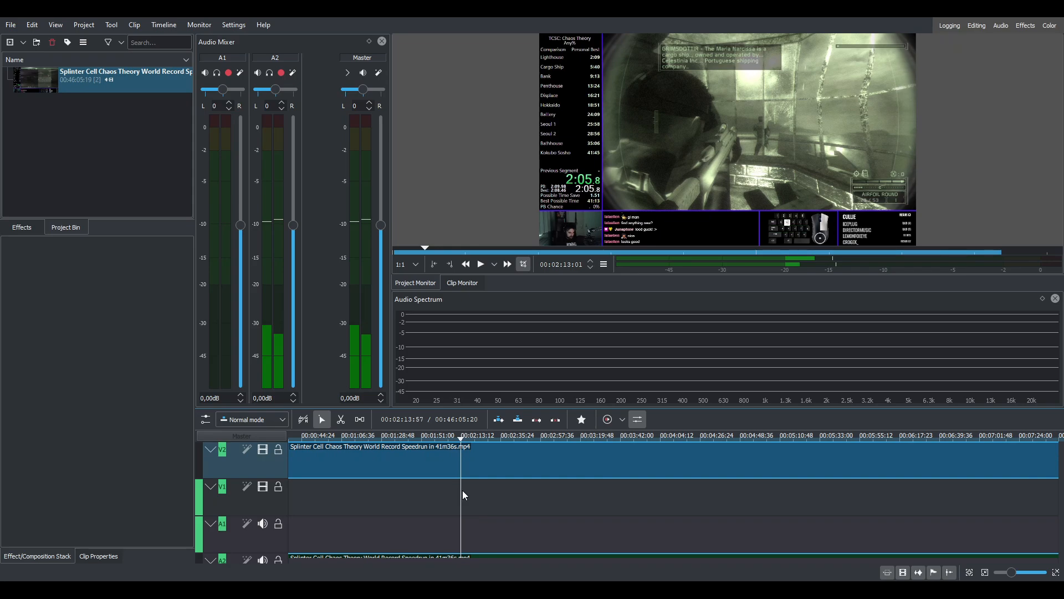
click(465, 490)
click(468, 490)
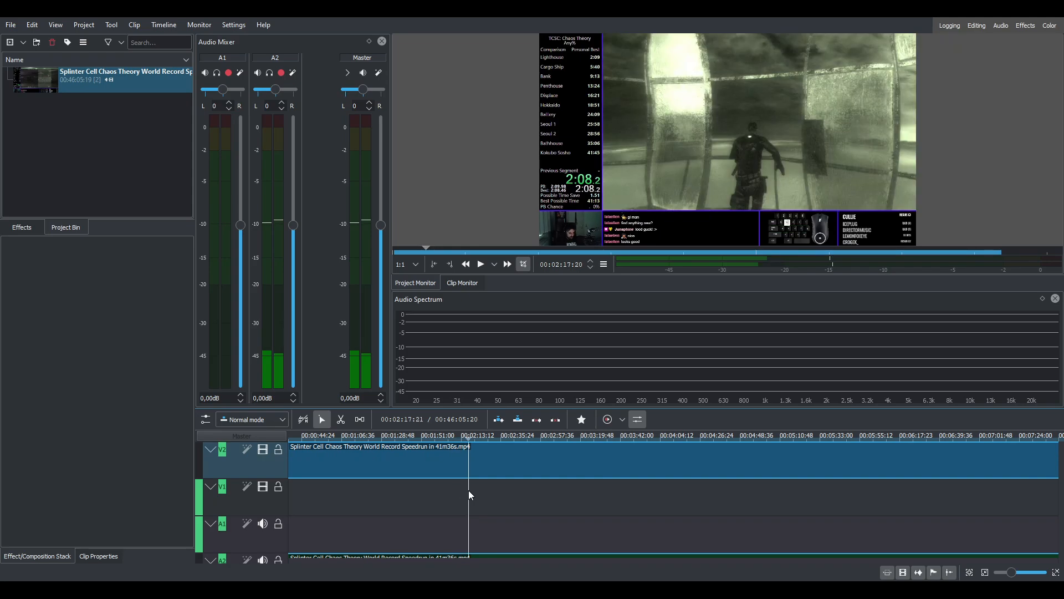
click(465, 490)
click(469, 491)
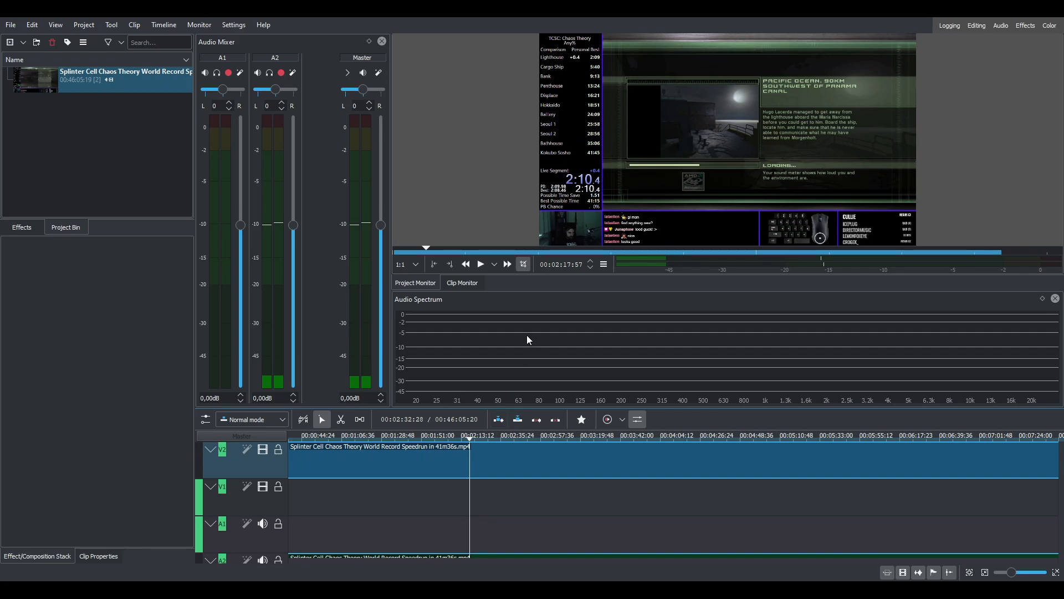
Step: Step back and forth frame by frame to the first frame of the loading screen, at 00:02:17:35
key(Left)
key(Left)
key(Left)
key(Left)
key(Left)
key(Left)
key(Left)
key(Left)
key(Left)
key(Left)
key(Left)
key(Left)
key(Left)
key(Left)
key(Left)
key(Left)
key(Left)
key(Left)
key(Left)
key(Left)
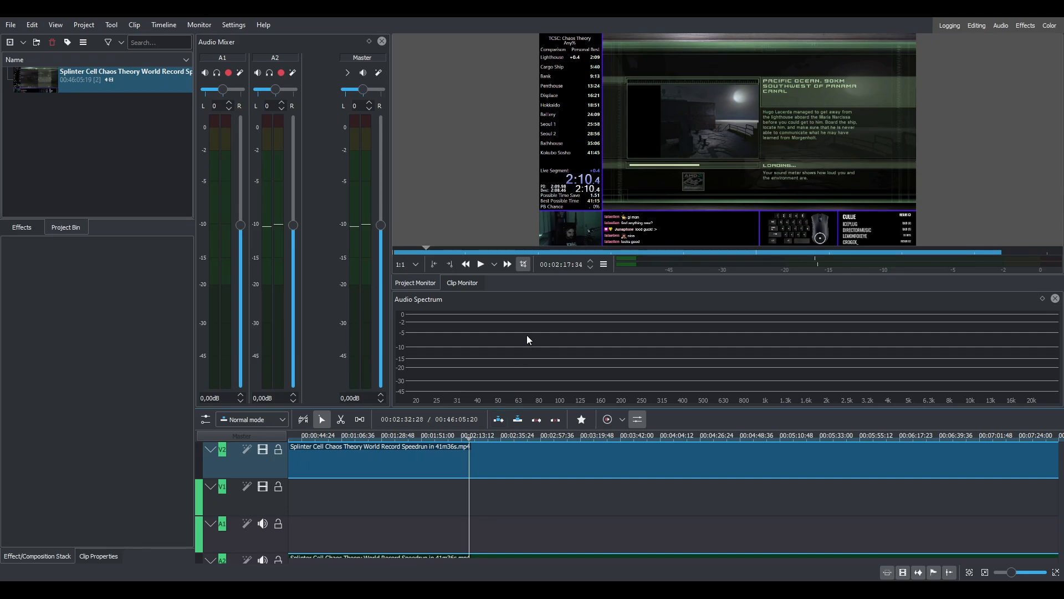
key(Left)
key(Left)
key(Left)
key(Left)
key(Left)
key(Left)
key(Left)
key(Left)
key(Left)
key(Left)
key(Left)
key(Left)
key(Right)
key(Right)
key(Right)
key(Right)
key(Right)
key(Right)
key(Right)
key(Right)
key(Right)
key(Right)
key(Right)
key(Right)
key(Right)
key(Right)
key(Right)
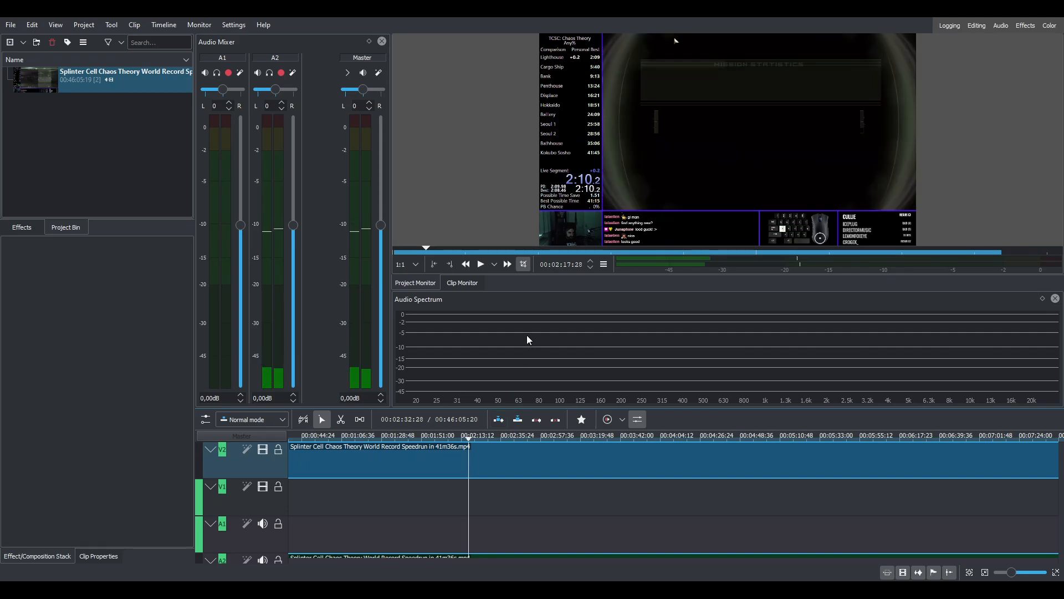
key(Left)
key(Left)
key(Left)
key(Left)
key(Left)
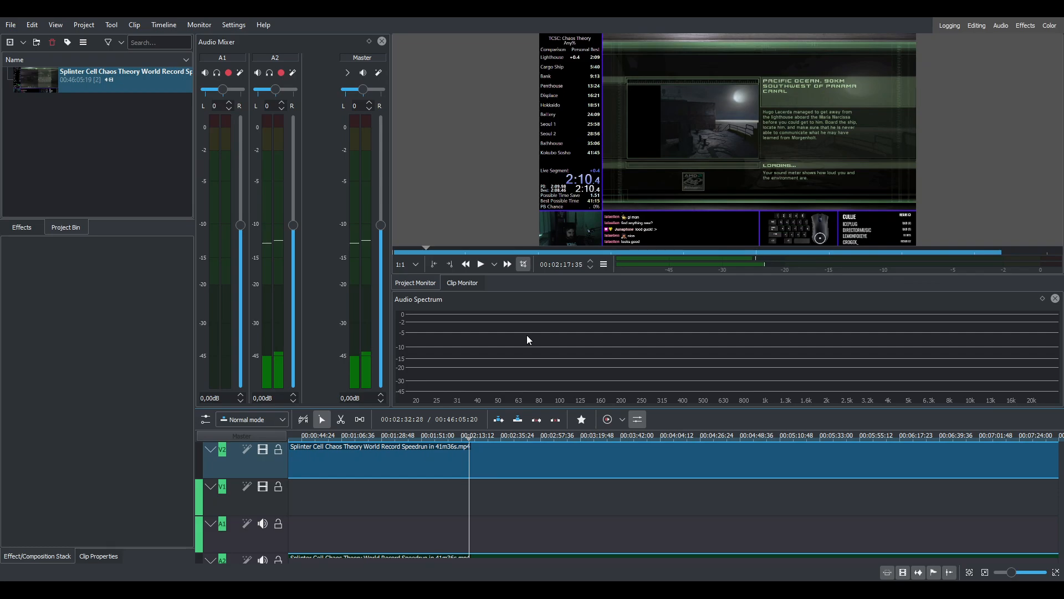
key(Right)
key(Right)
Step: Split the speedrun clip at the loading screen's start, 00:02:17:35, and at its end, 00:02:18:14
click(471, 458)
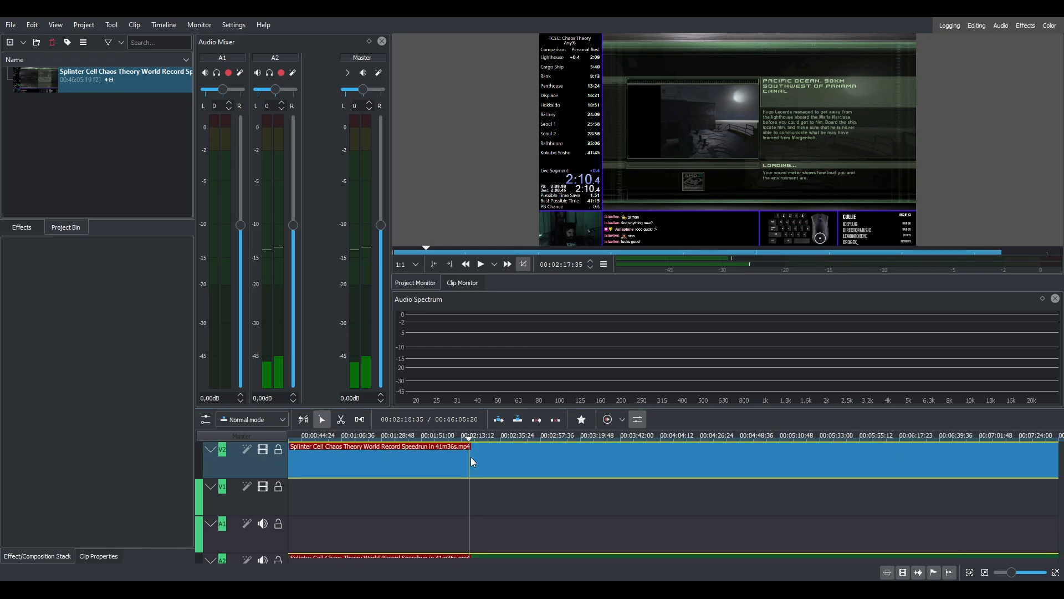
key(shift+r)
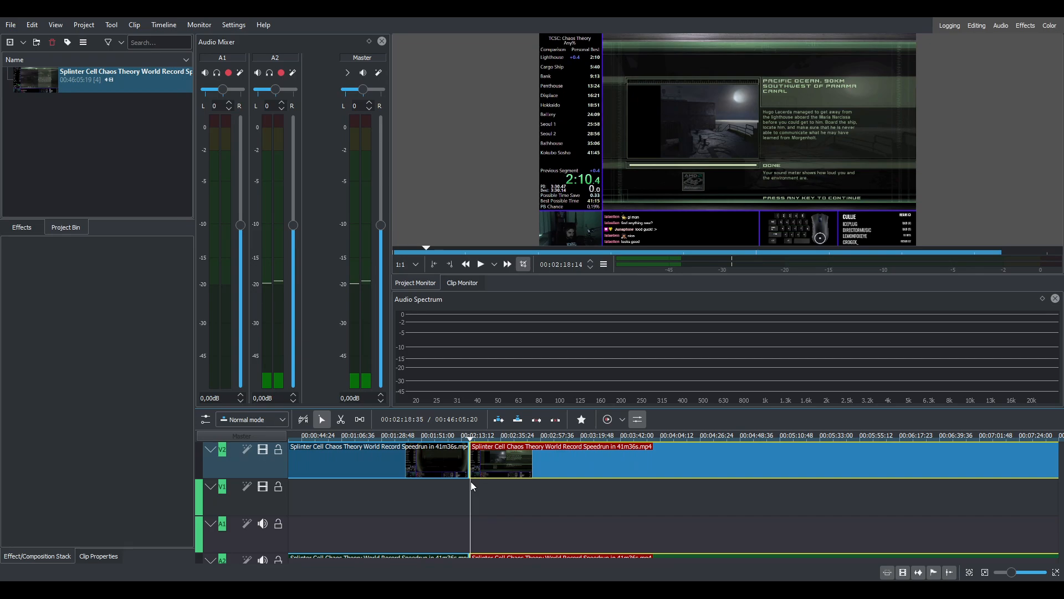
key(shift+r)
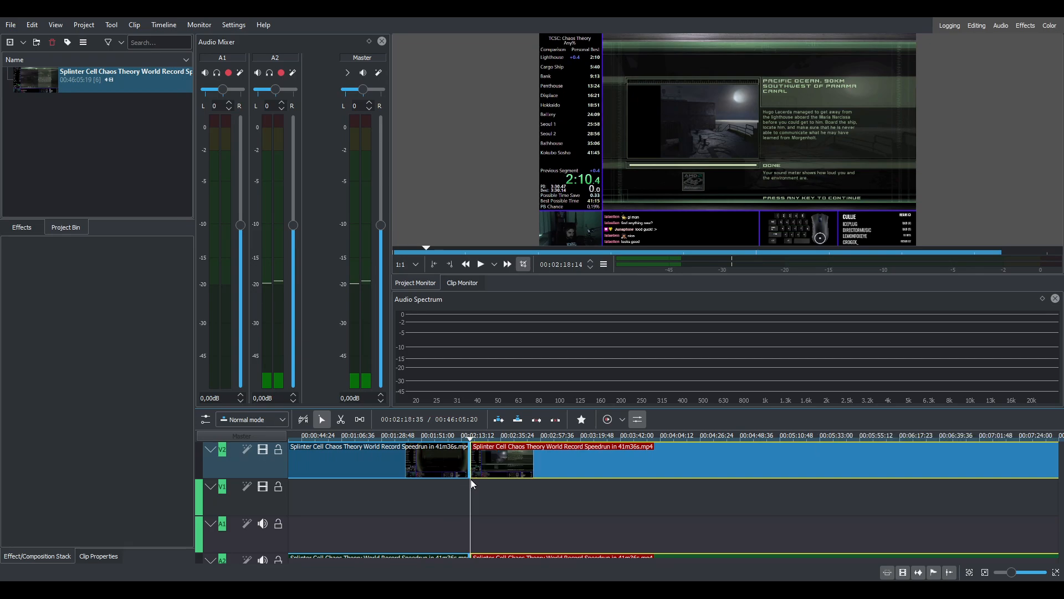
Step: Check the short loading-screen segment between the two cuts and delete it from the timeline
click(477, 488)
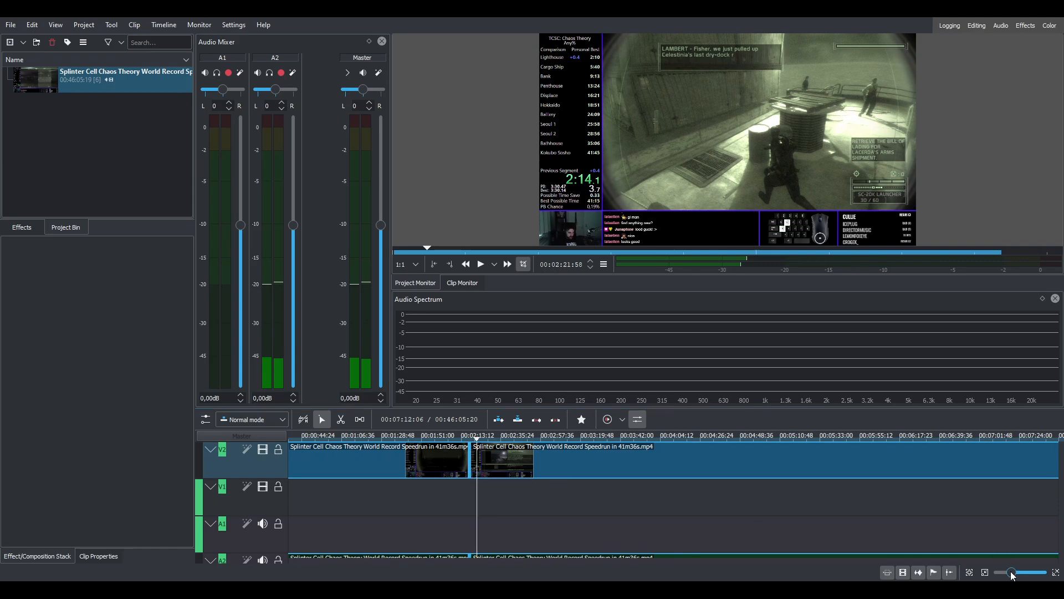
drag(1015, 571, 1025, 573)
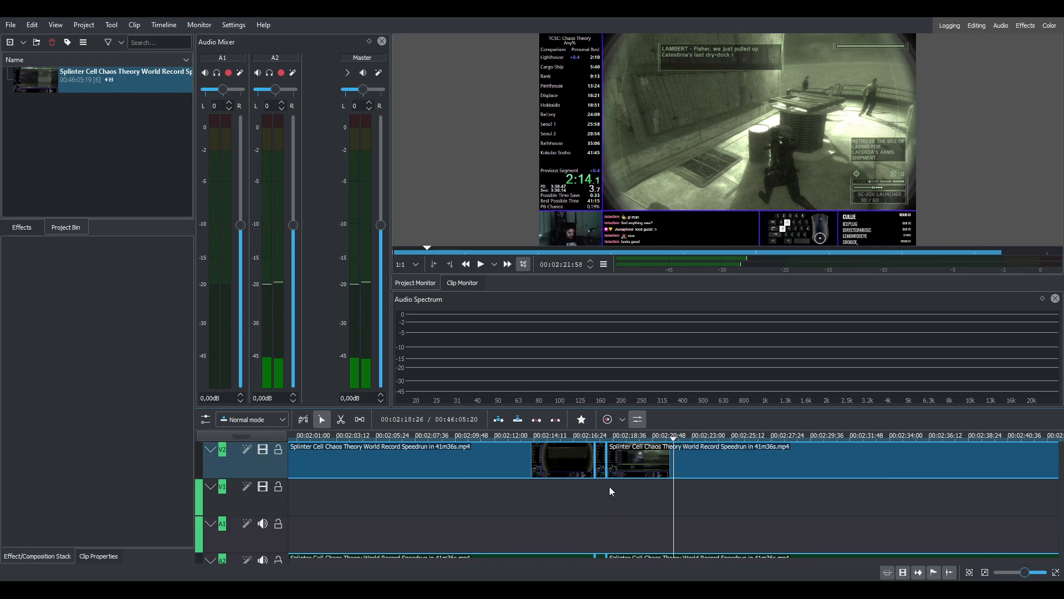
click(599, 465)
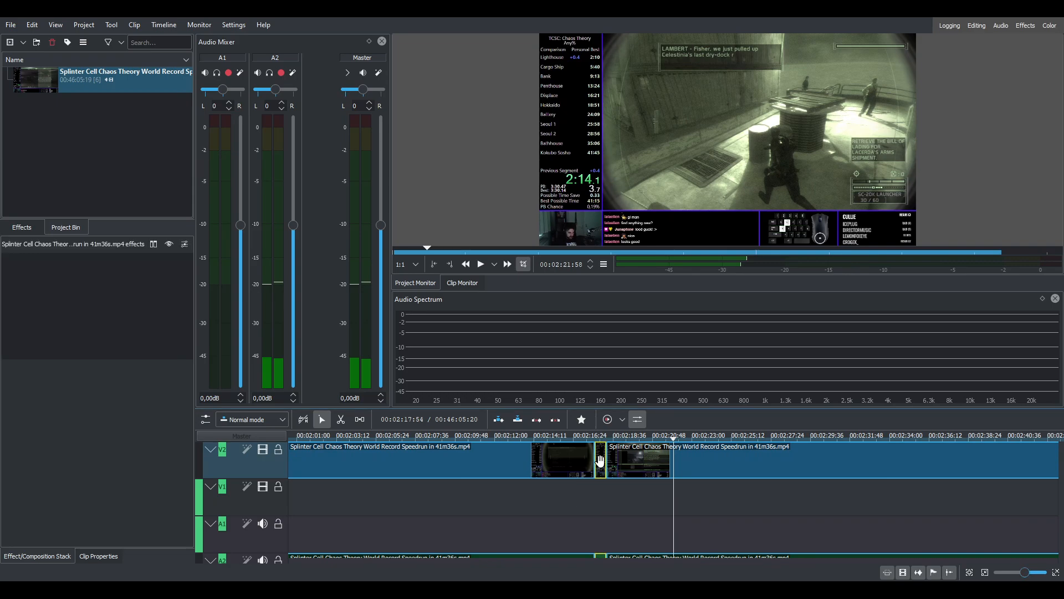
click(595, 485)
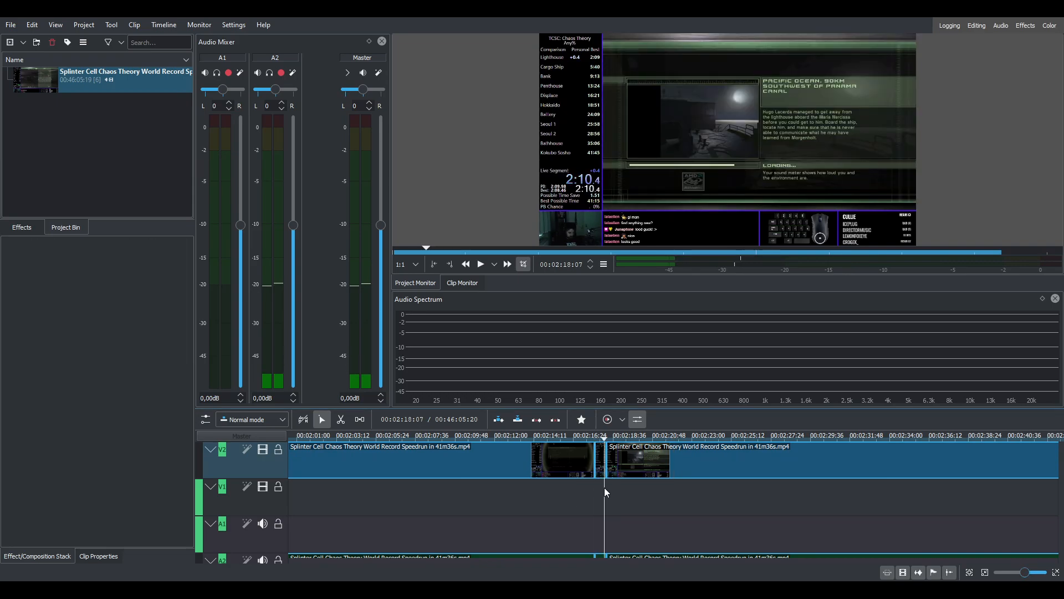
click(608, 488)
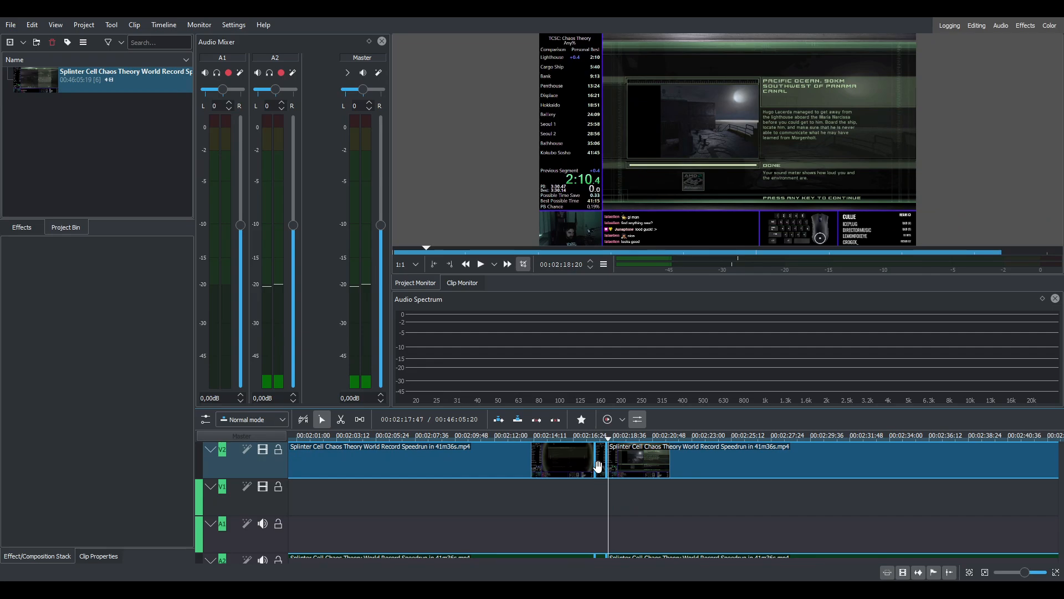
click(597, 466)
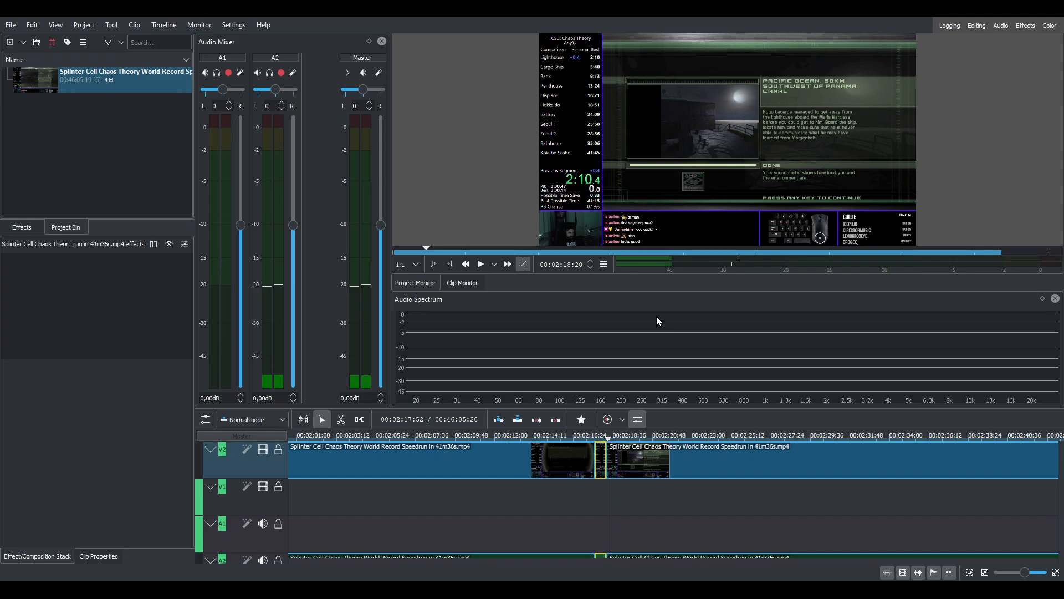
click(635, 498)
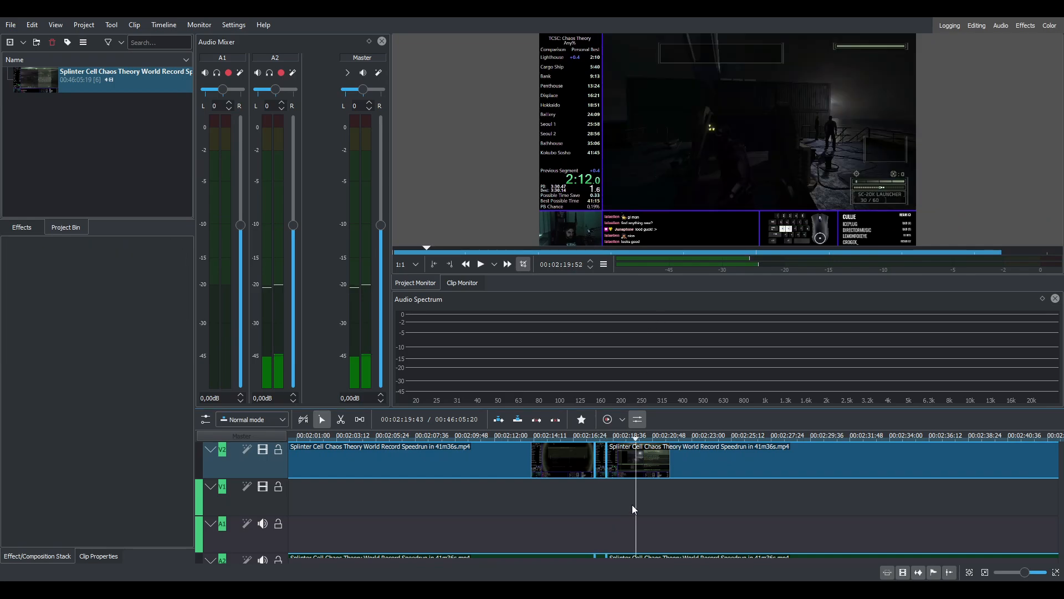
click(599, 459)
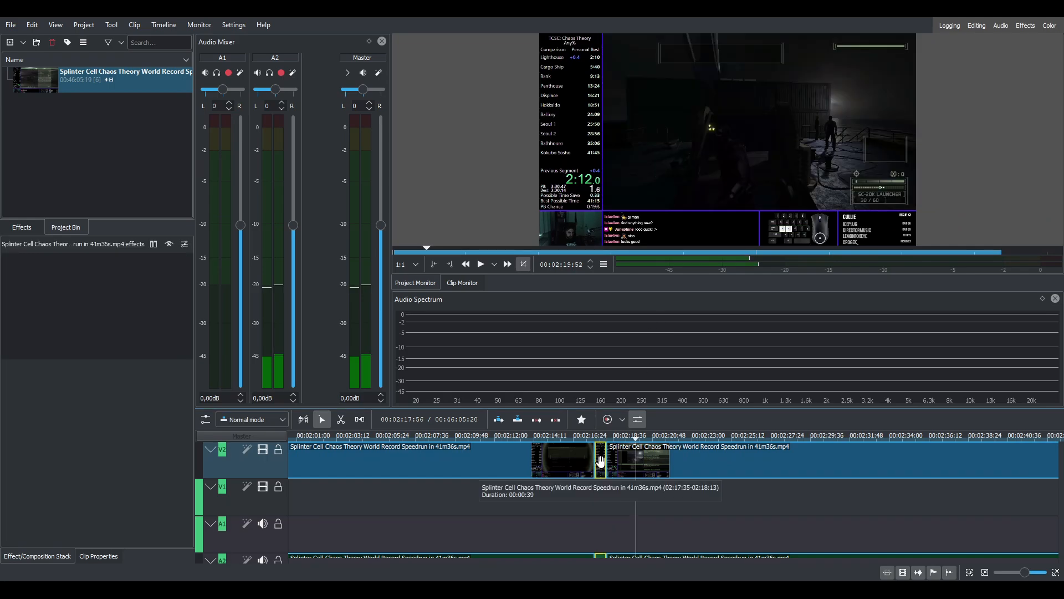
key(Delete)
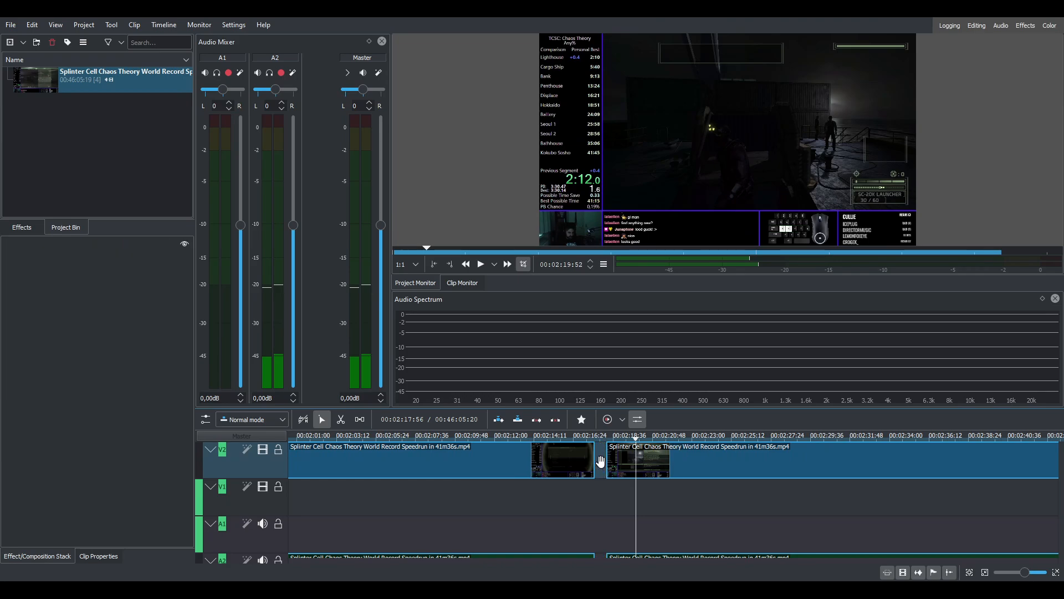
Step: Close the gap by moving the rest of the speedrun against the first clip, and check the frames at the join
click(671, 468)
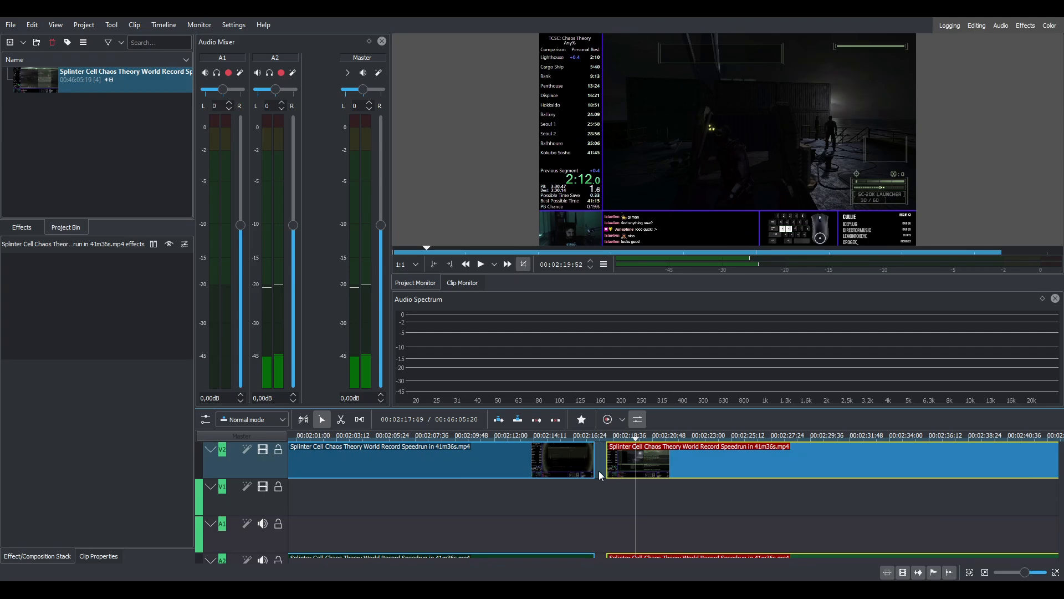
drag(672, 470, 594, 481)
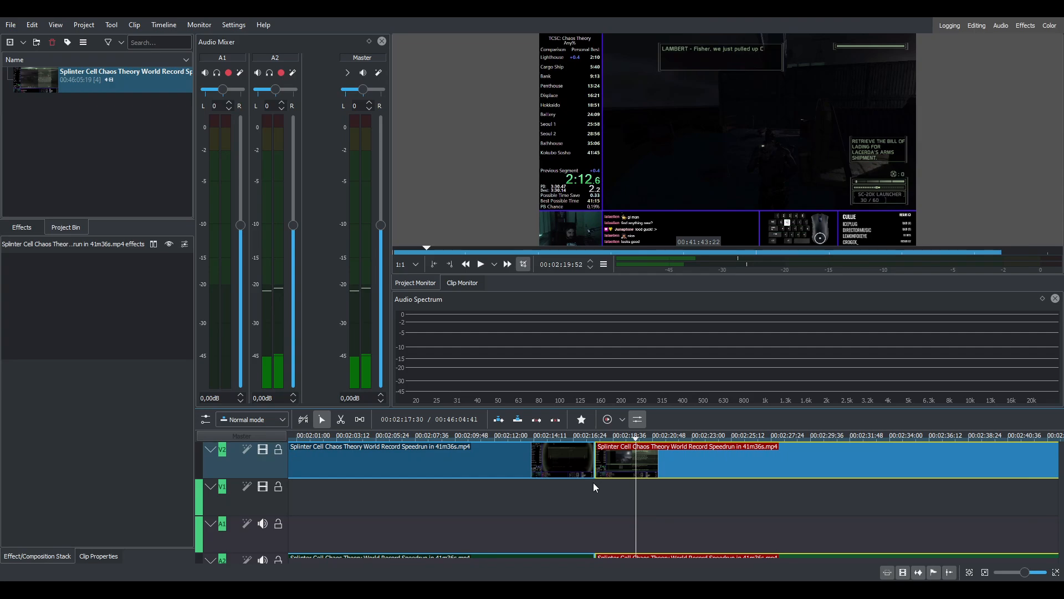
click(594, 487)
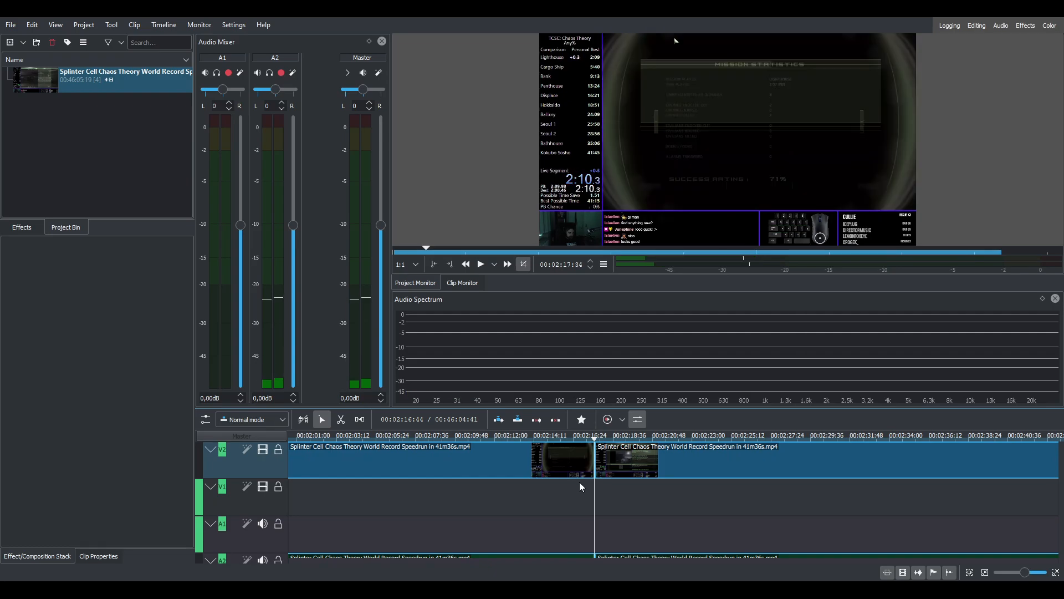
key(Right)
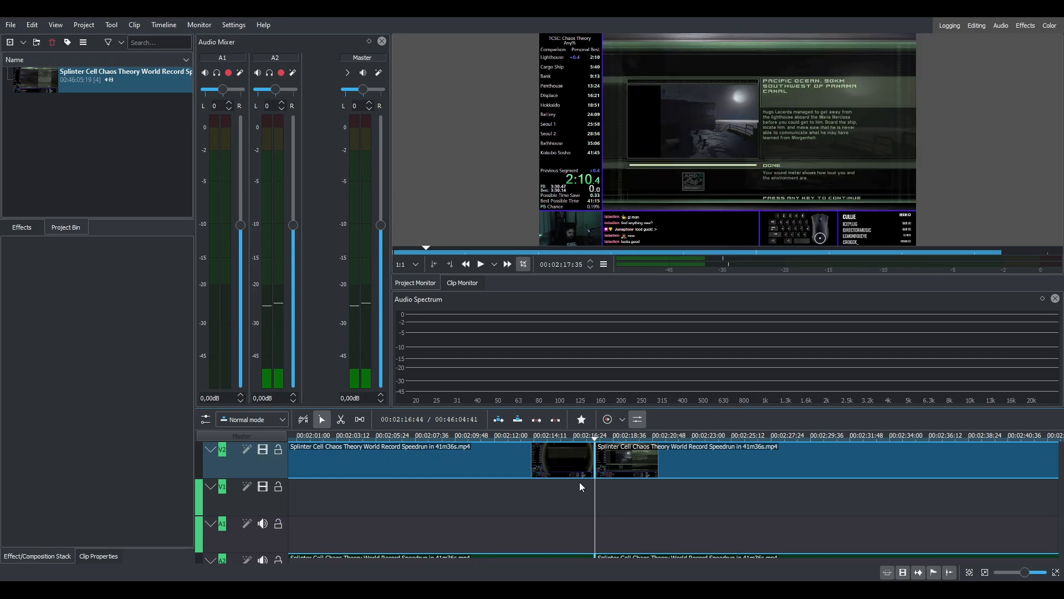
Step: Go to the end of the speedrun and place the playhead shortly before its finish, at 00:41:49:15
scroll(568, 495, up, 3)
scroll(568, 495, up, 8)
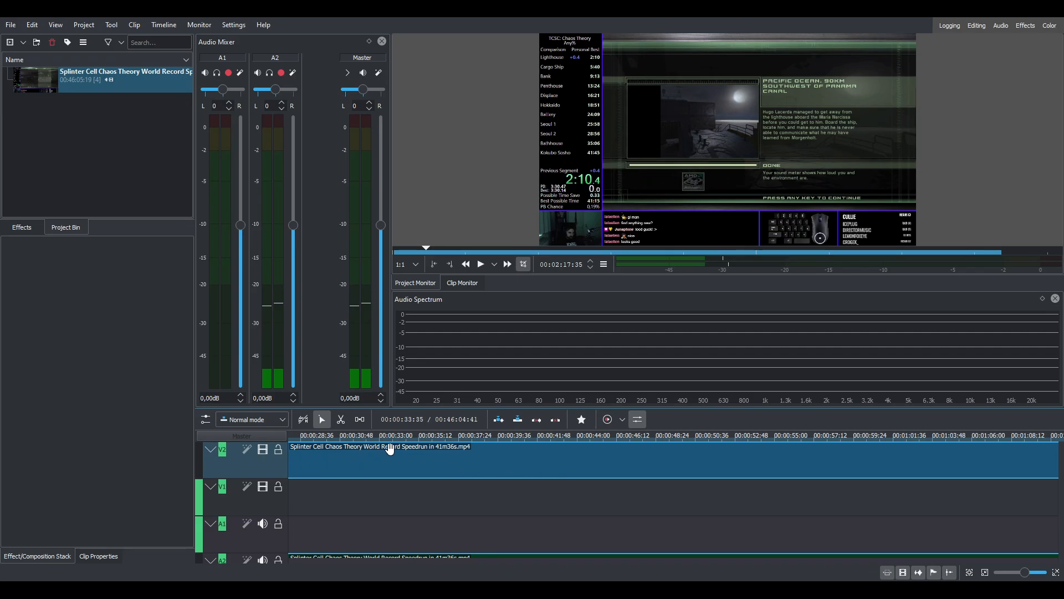
scroll(621, 507, down, 4)
scroll(624, 505, down, 20)
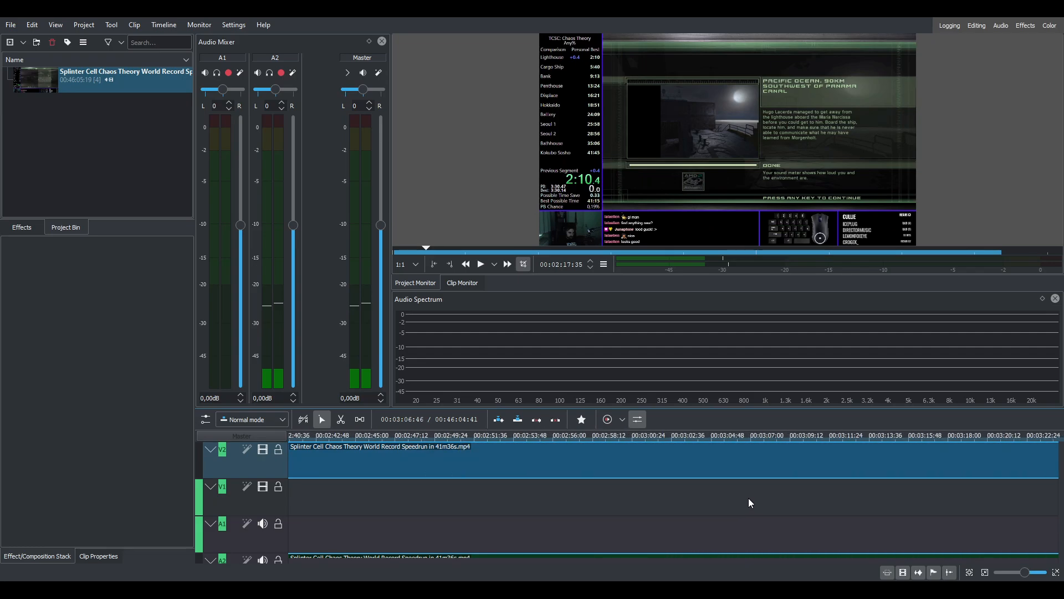
scroll(857, 512, down, 4)
drag(1025, 573, 1016, 575)
scroll(827, 515, down, 7)
scroll(825, 511, down, 20)
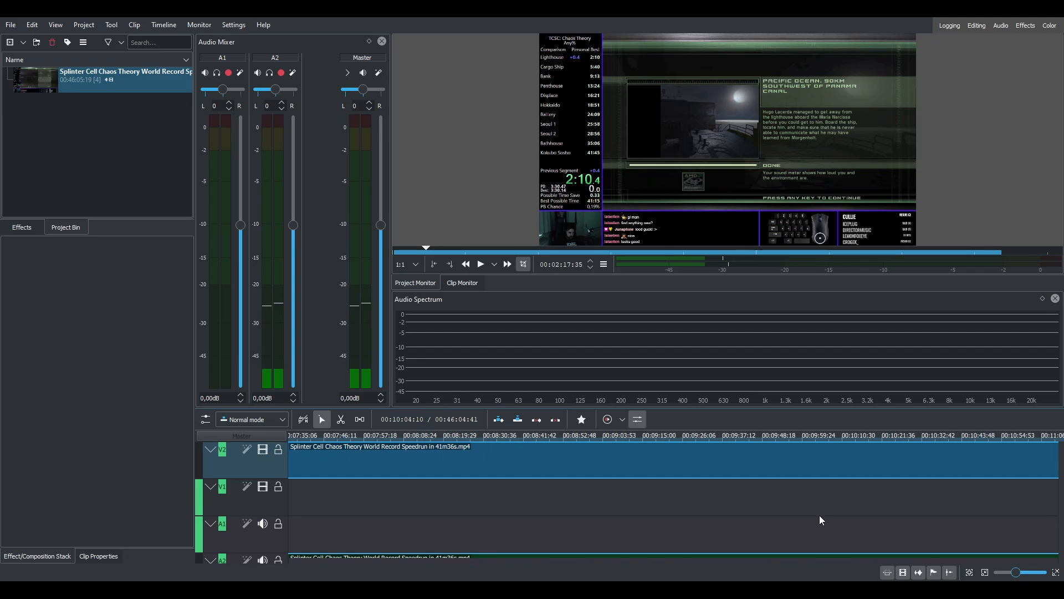
scroll(820, 518, down, 15)
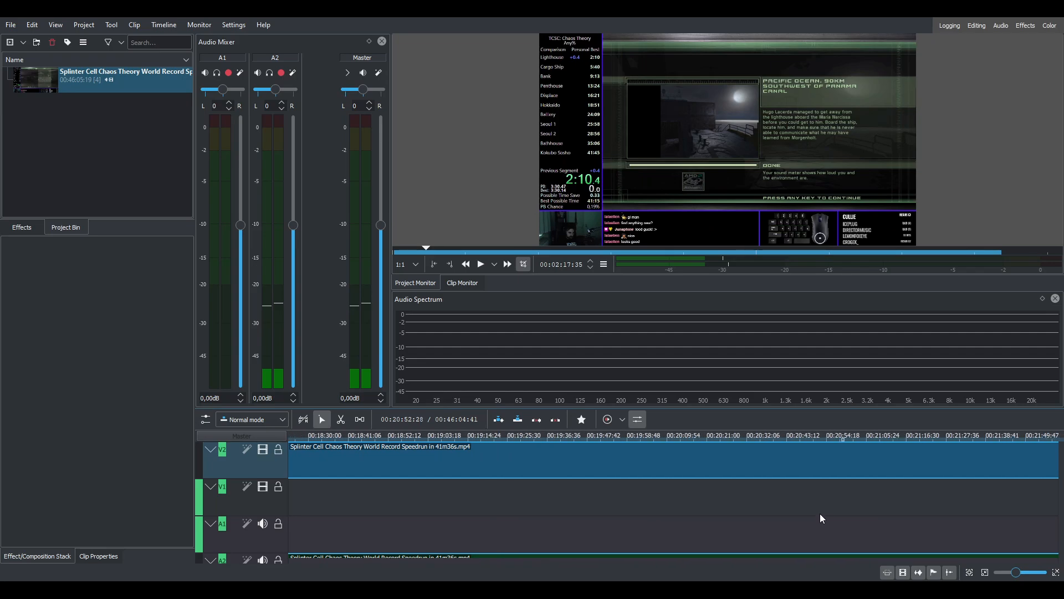
scroll(784, 513, down, 2)
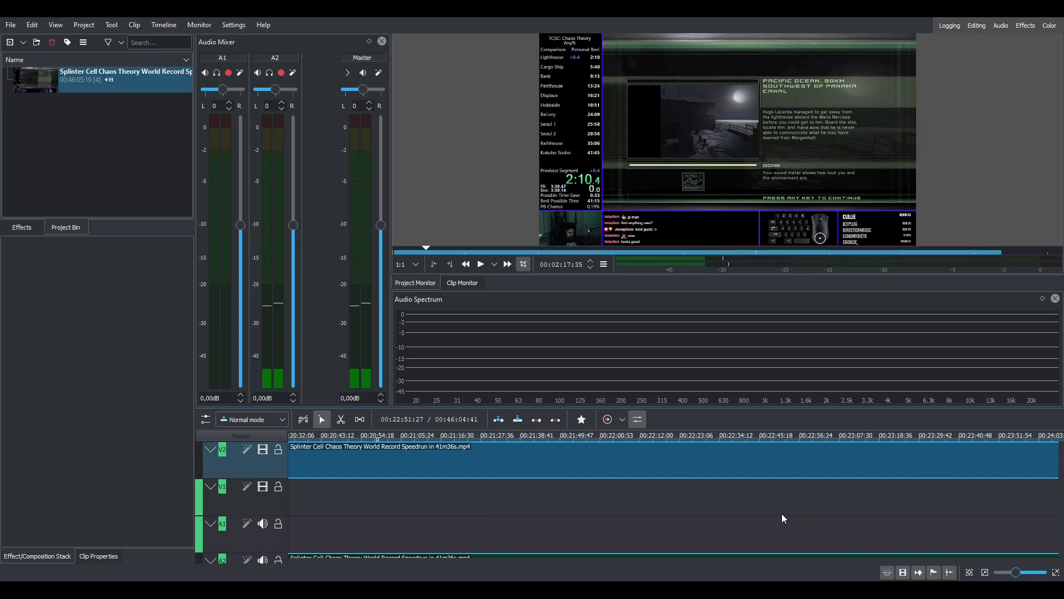
scroll(784, 513, down, 14)
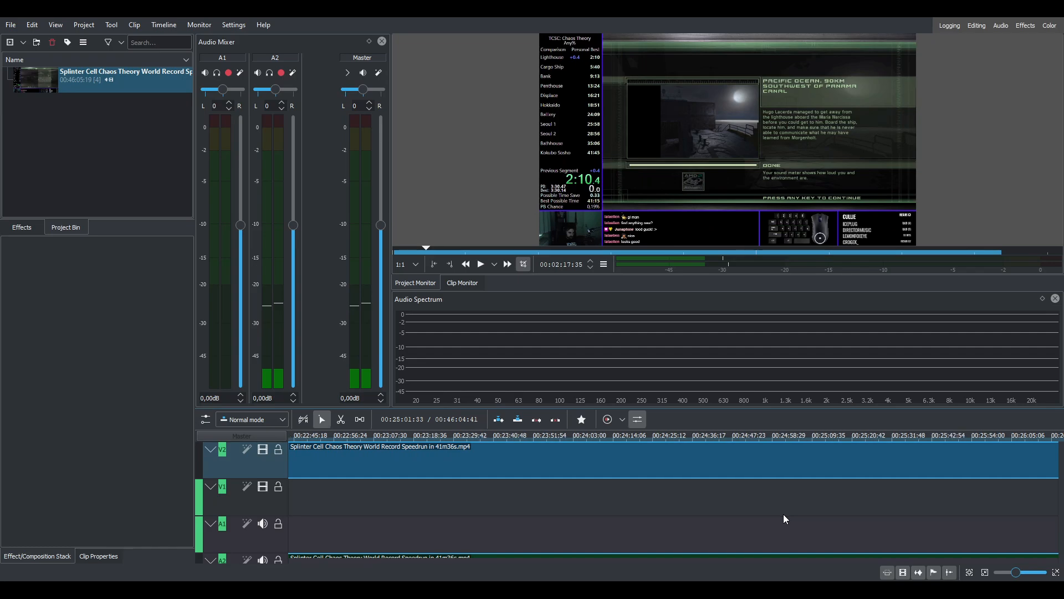
scroll(783, 514, down, 18)
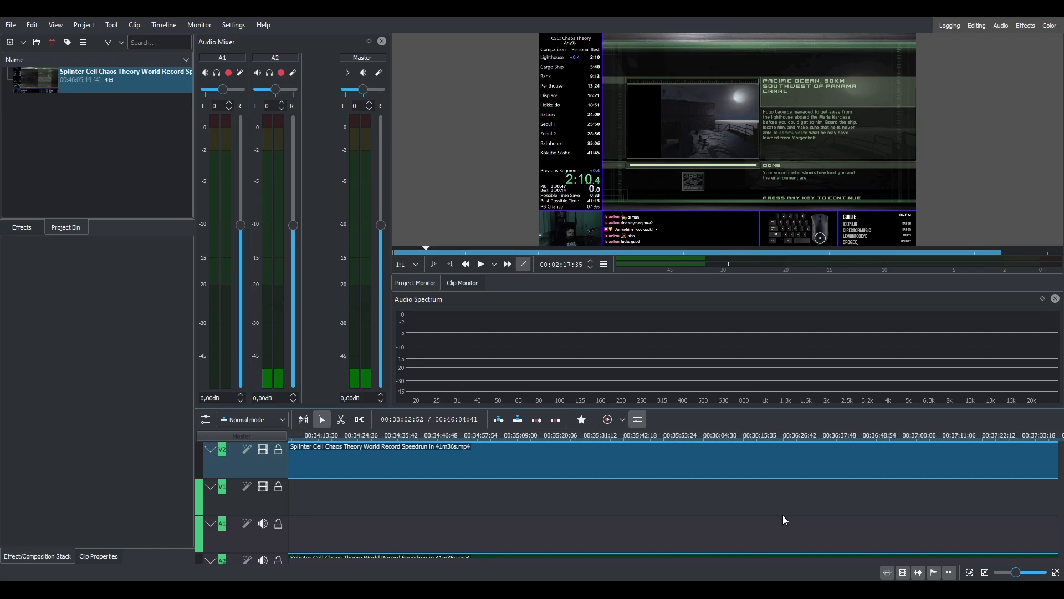
scroll(784, 516, down, 15)
scroll(783, 510, up, 2)
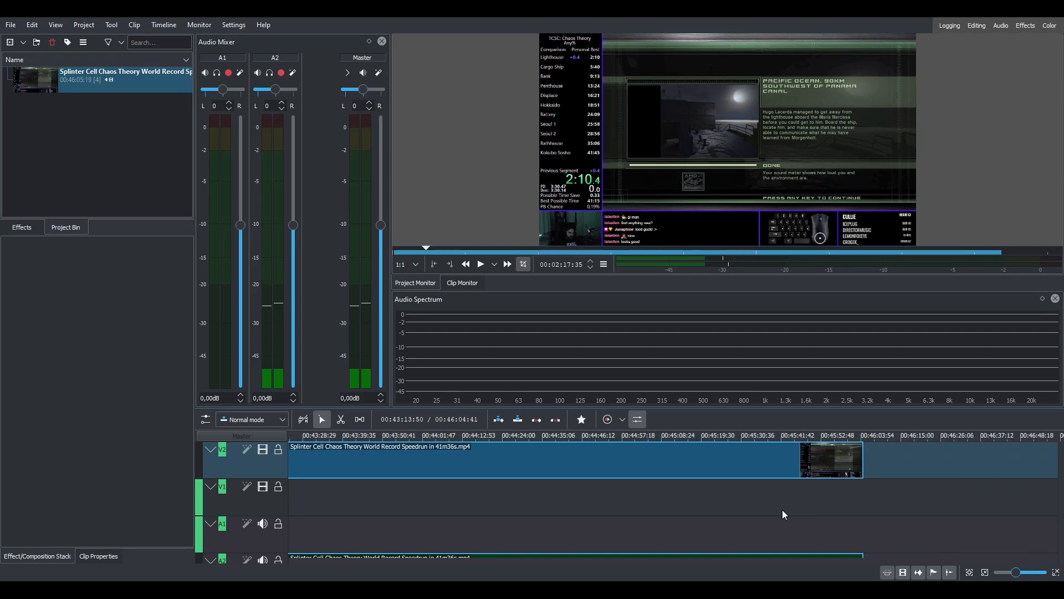
scroll(767, 512, up, 3)
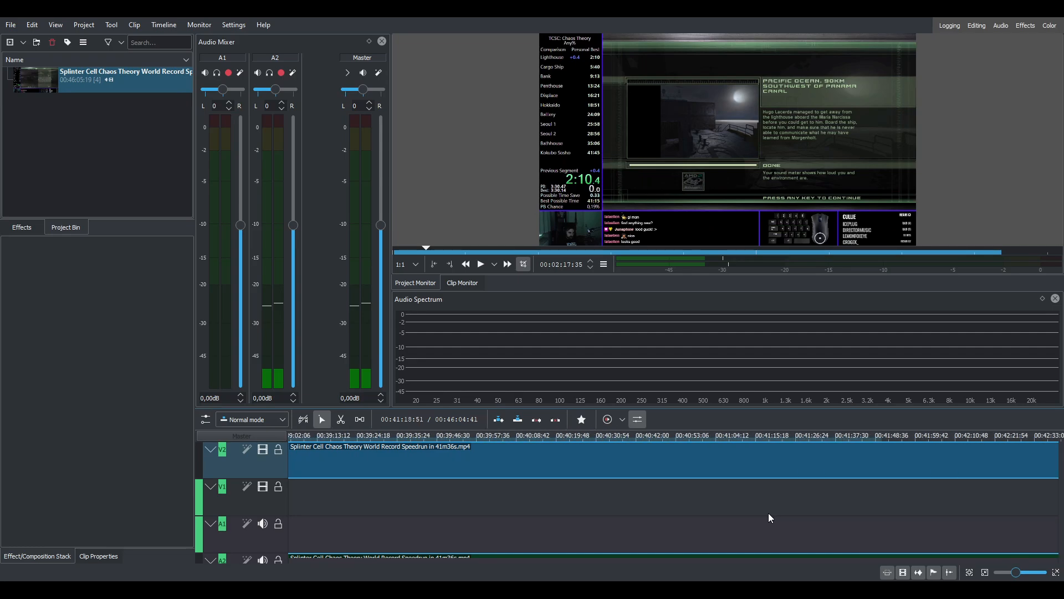
click(877, 507)
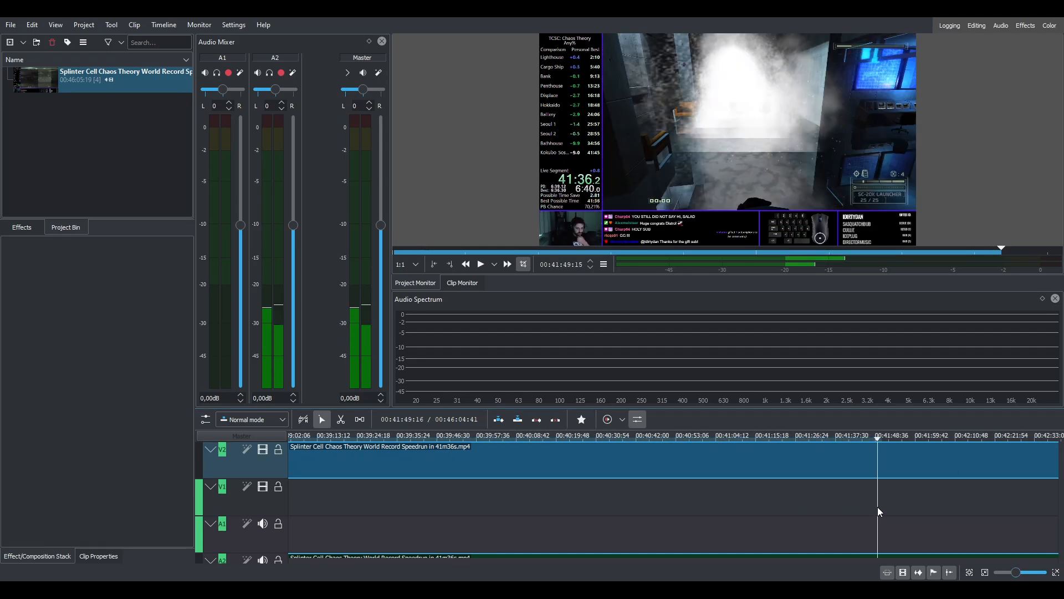
Step: Step forward frame by frame to the run's finish and set the out point at 00:41:49:52
key(Right)
key(Right)
key(Right)
key(Right)
key(Right)
key(Right)
key(Right)
key(Right)
key(Right)
key(Right)
key(Right)
key(Right)
key(Right)
key(Right)
key(Right)
key(Right)
key(Right)
key(Right)
key(Right)
key(Right)
key(Right)
key(Right)
key(Right)
key(Right)
key(Right)
key(Right)
key(Right)
key(Right)
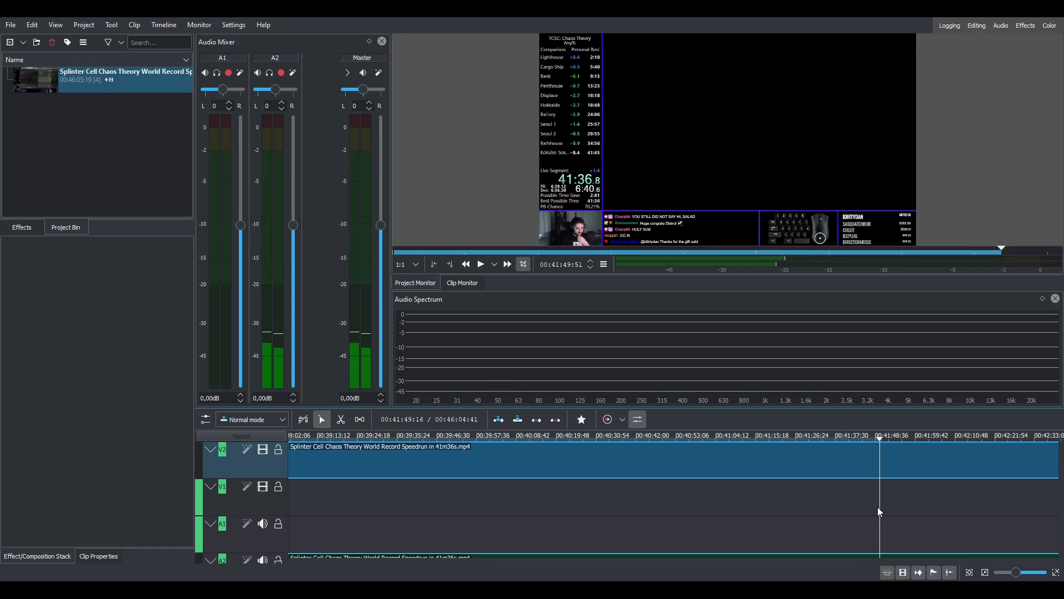
key(o)
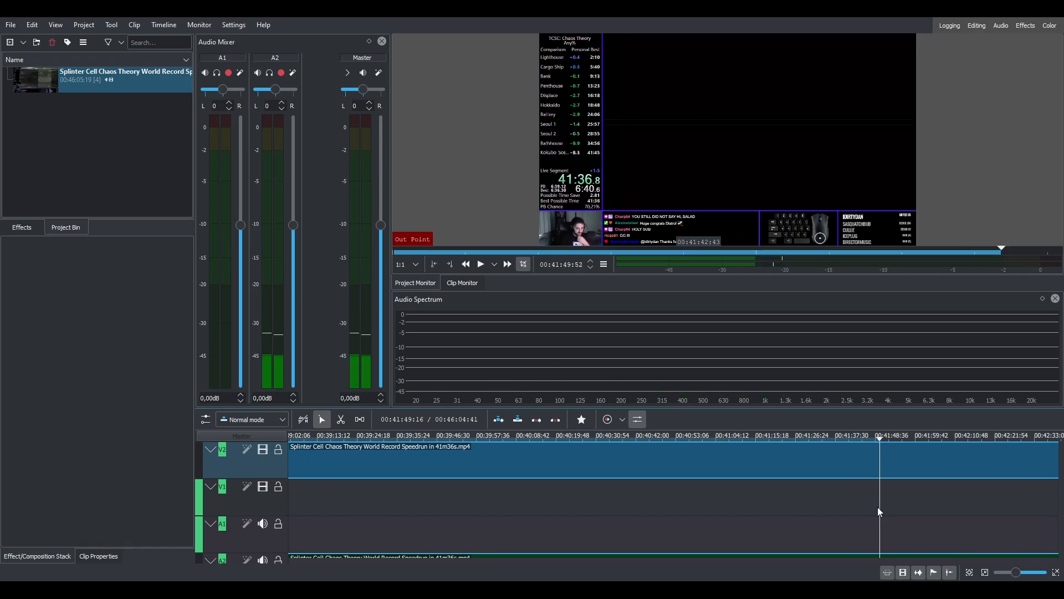
Step: Return along the timeline from the run's finish toward its earlier part
scroll(780, 488, left, 5)
scroll(781, 489, left, 8)
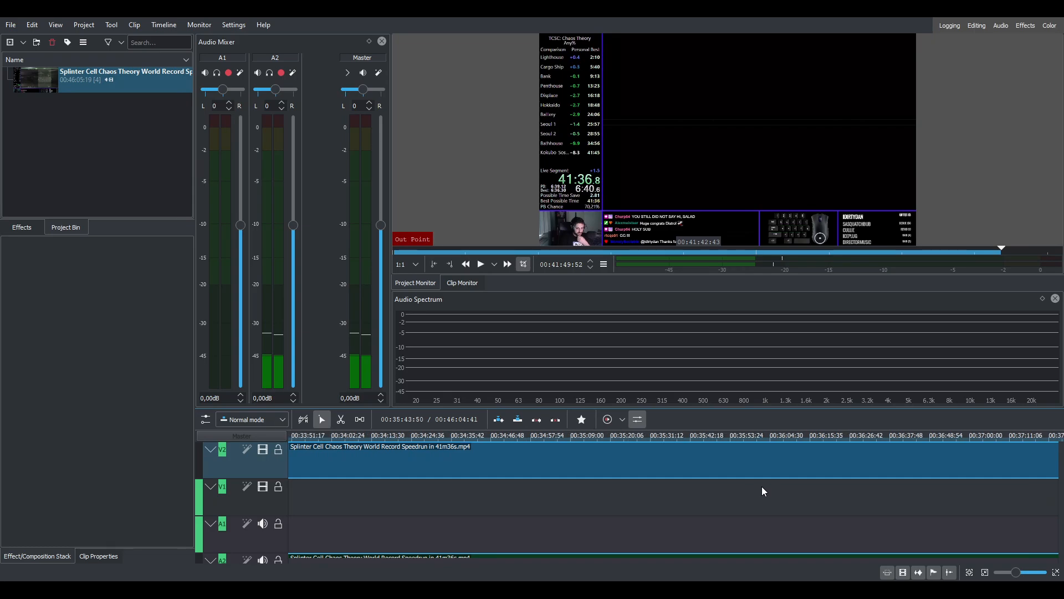
scroll(710, 475, left, 5)
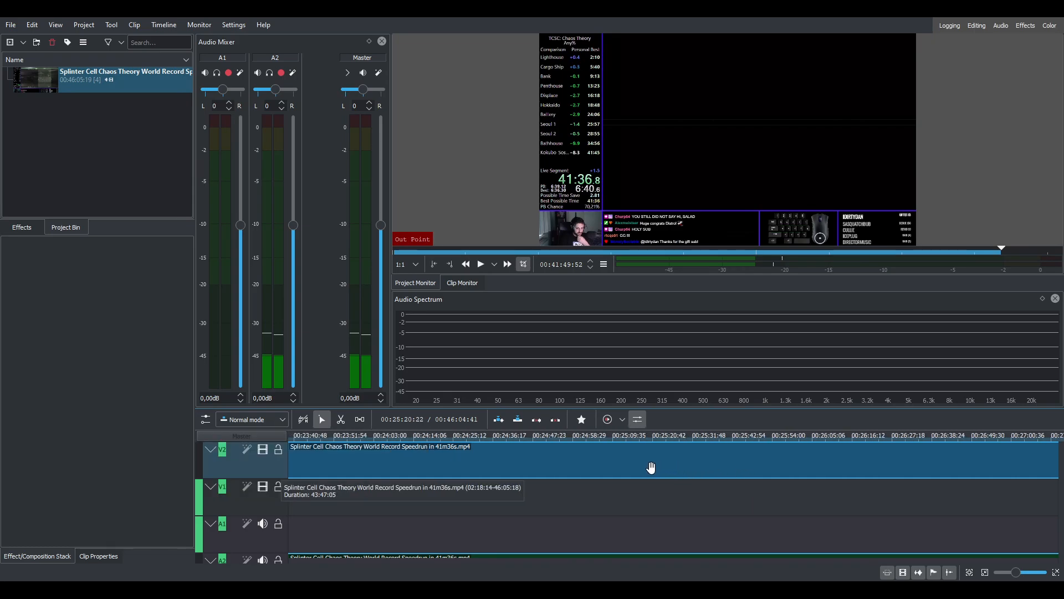
scroll(655, 467, left, 5)
scroll(651, 468, left, 2)
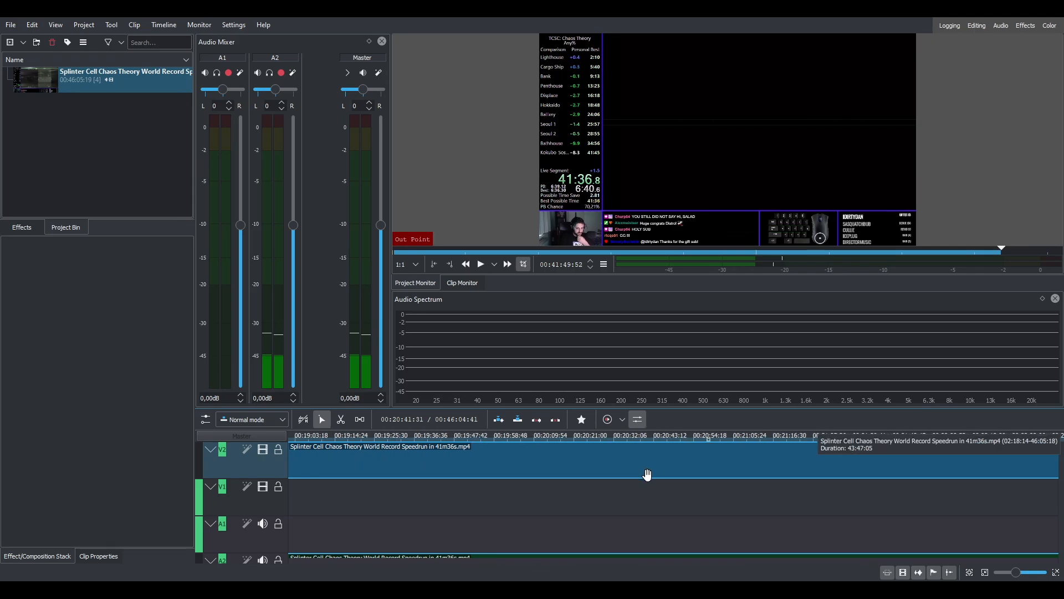